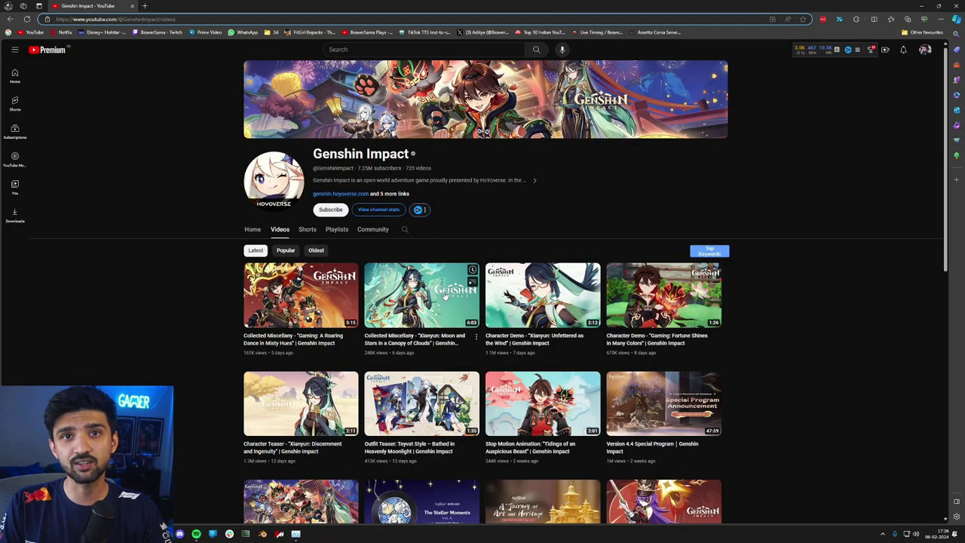
Step: Search Google for 'bing image creator' and open the Bing Image Creator page
mouse_move(513, 272)
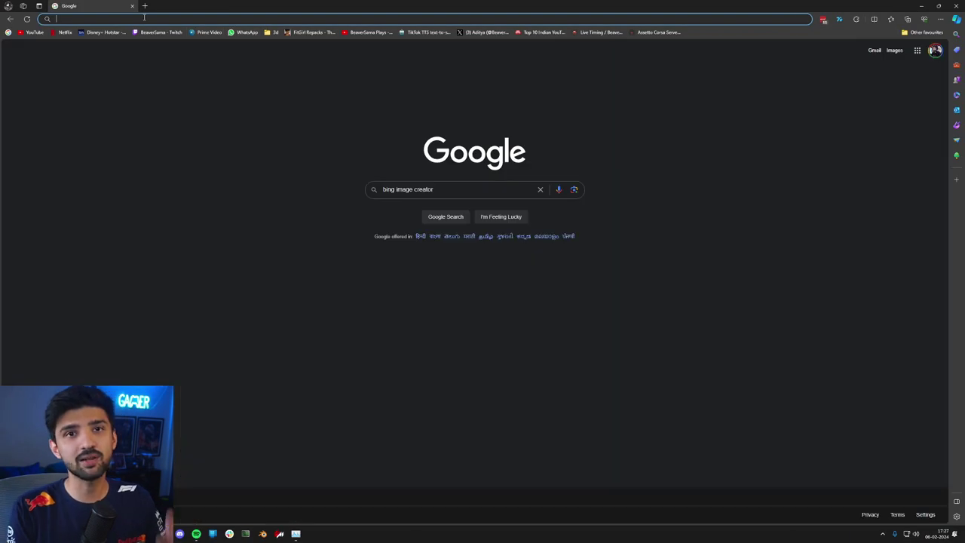
text(bing image creator)
key(Return)
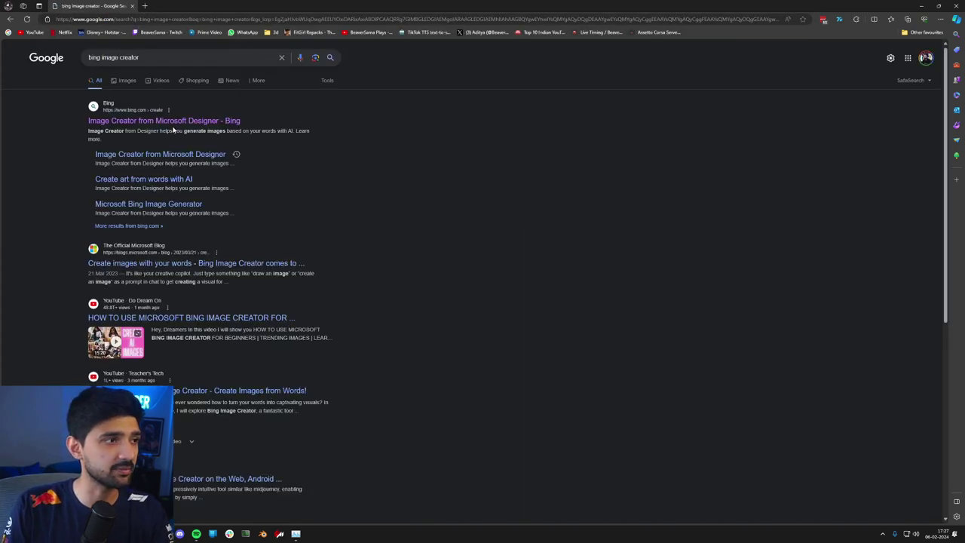
click(172, 126)
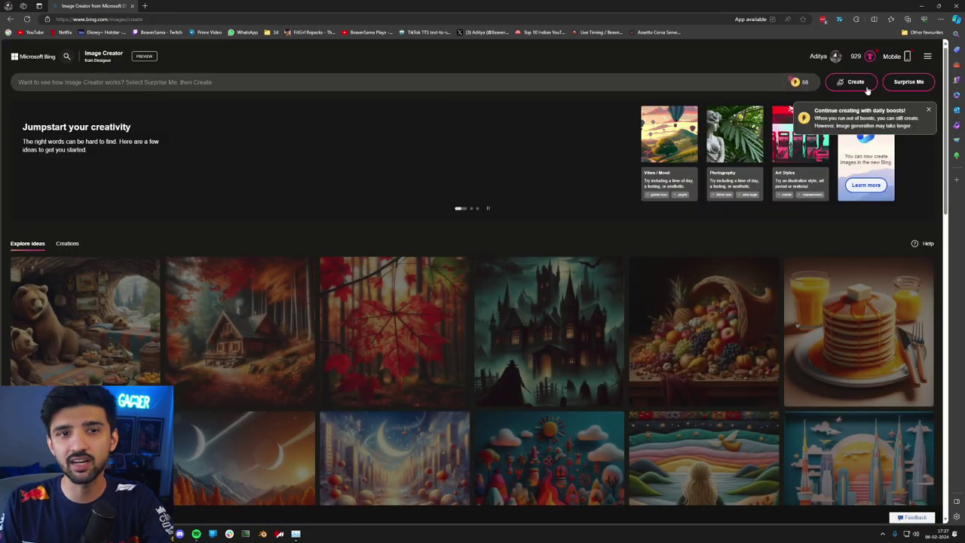
Step: Dismiss the boosts notice and generate images for 'ferrari 458 being chased by police cars on a highway'
click(926, 110)
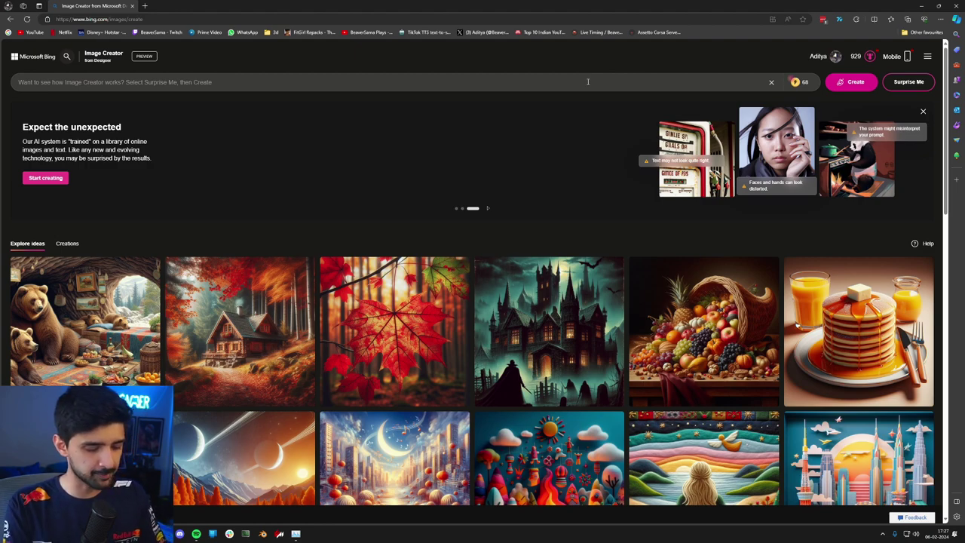
text(fen)
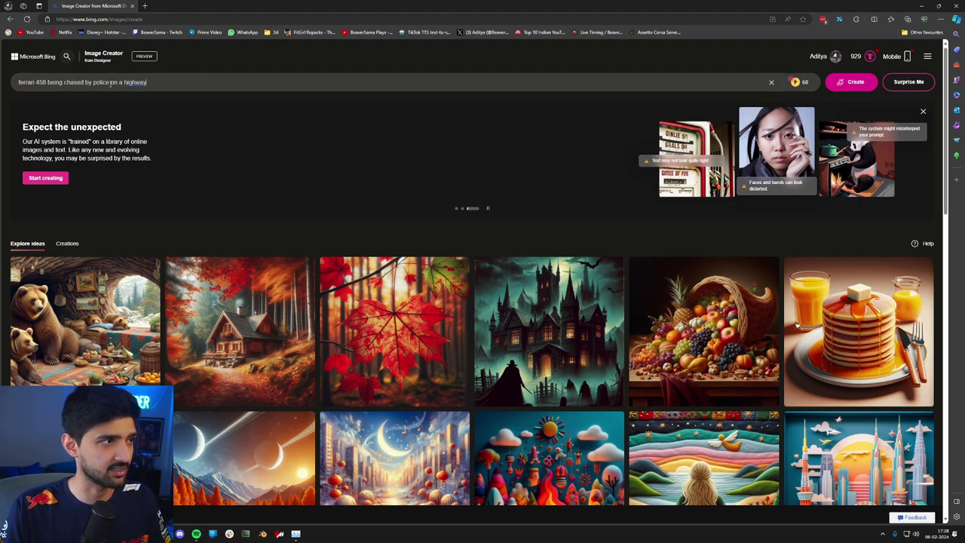
text(cars)
key(Return)
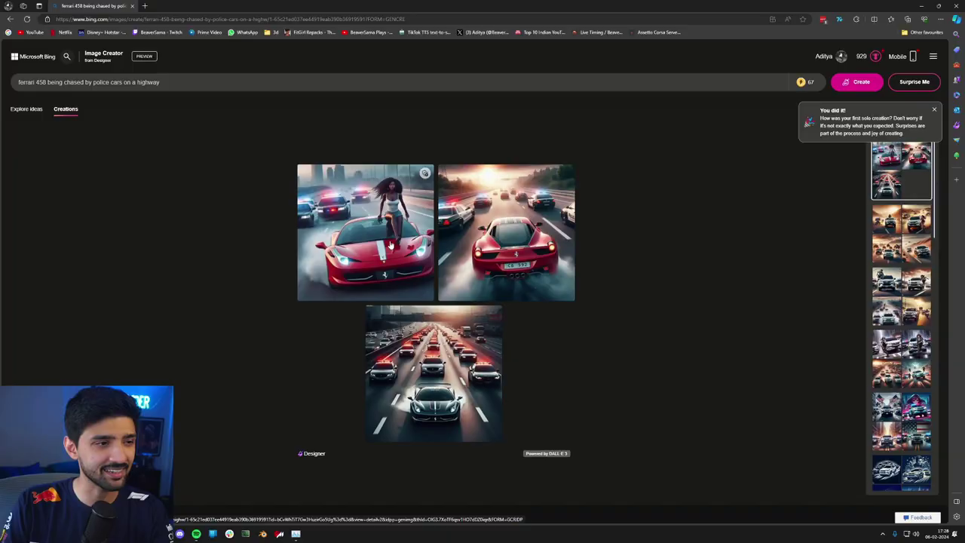
Step: Download the image of the woman on the red Ferrari chased by police as a JPG
click(573, 275)
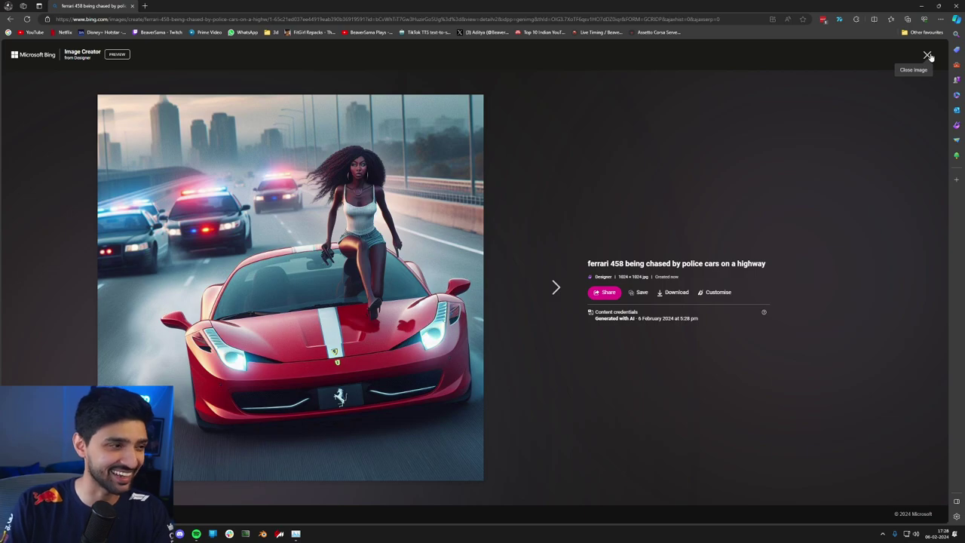
click(928, 56)
click(400, 232)
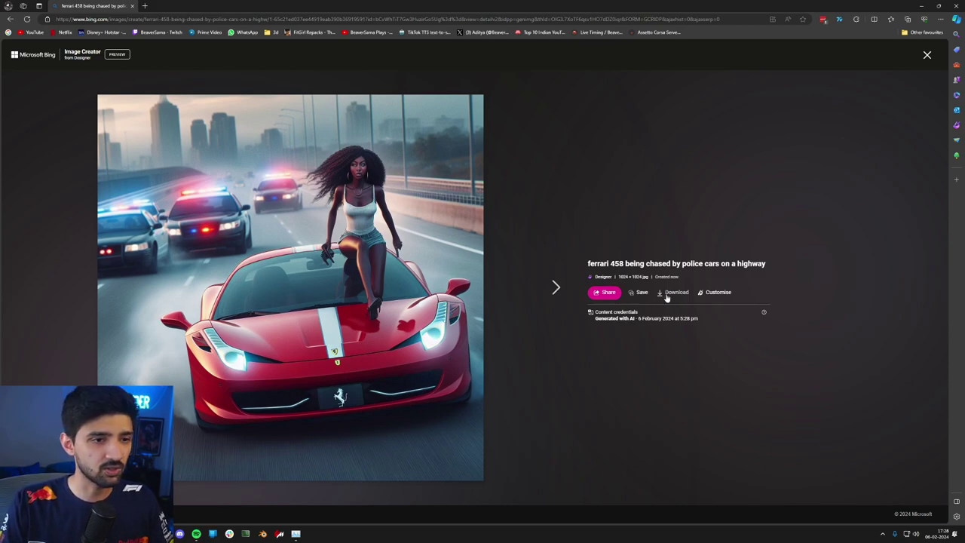
click(668, 294)
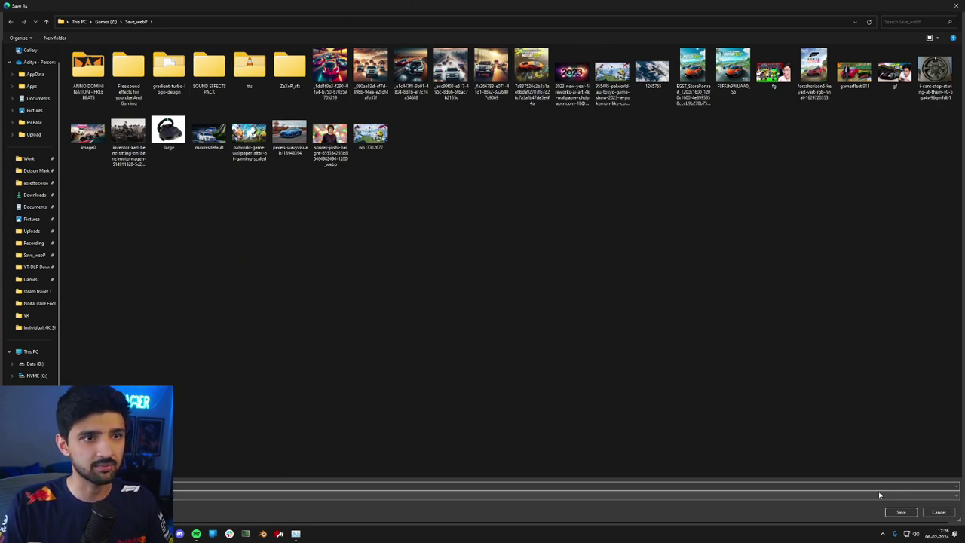
click(901, 512)
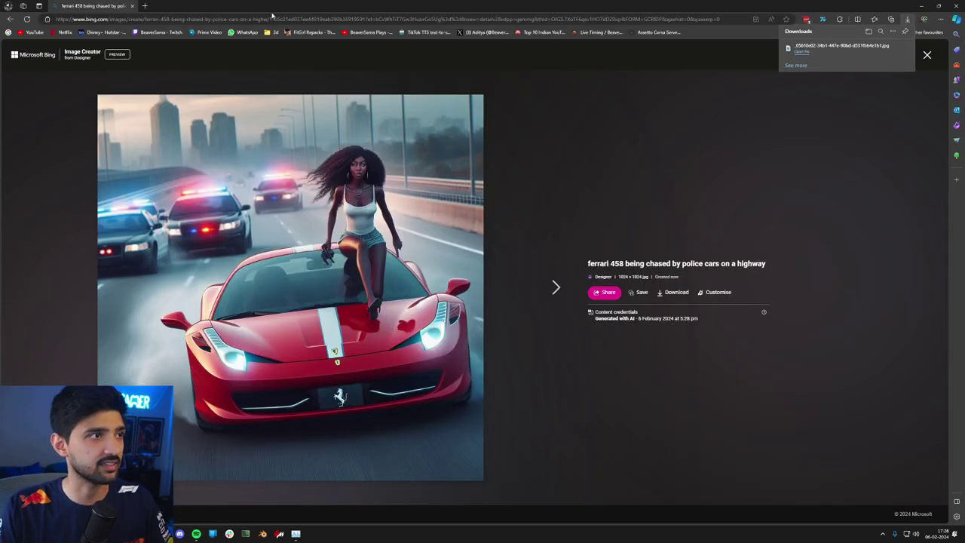
Step: Search for 'leonardo ai', open leonardo.ai, launch the app and sign in with Google
click(268, 20)
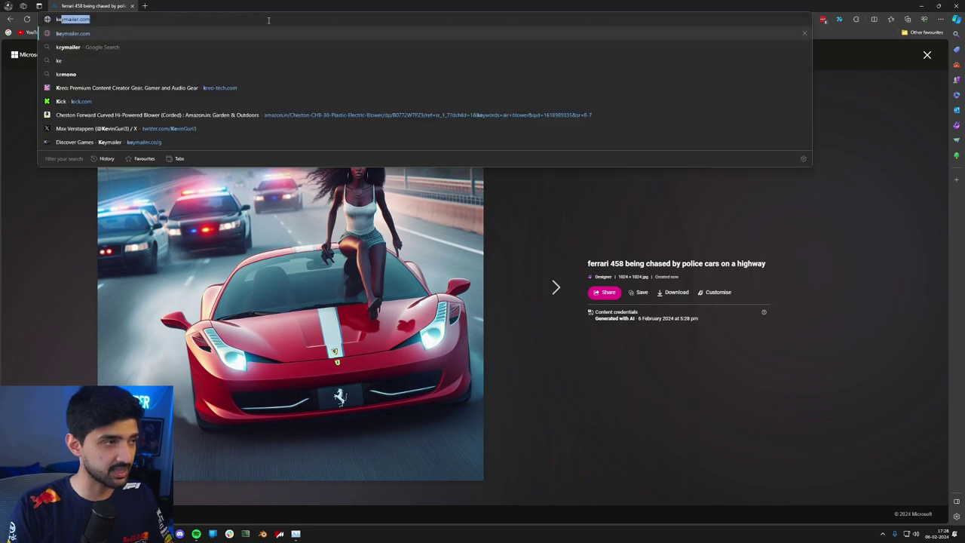
text(leoma)
key(BackSpace)
key(BackSpace)
text(nardo ai)
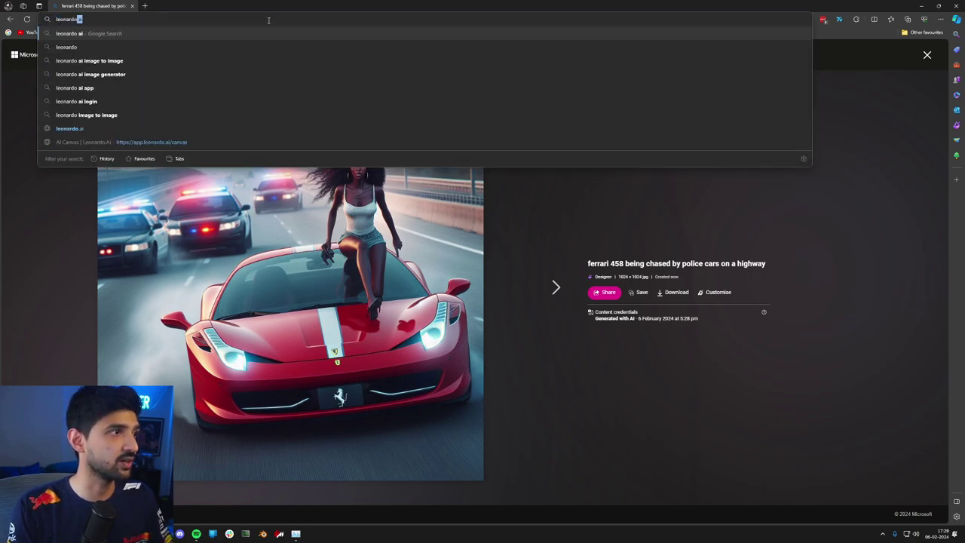
key(Return)
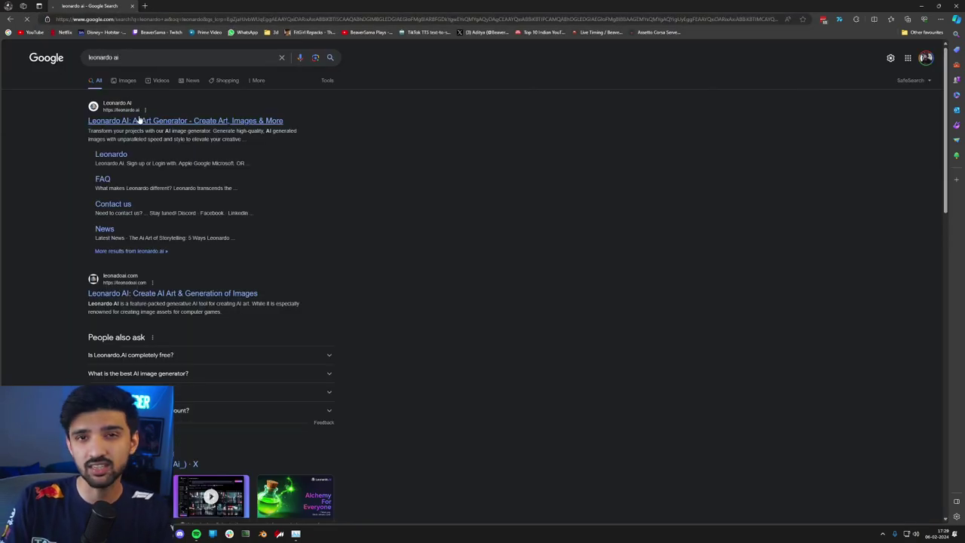
click(145, 119)
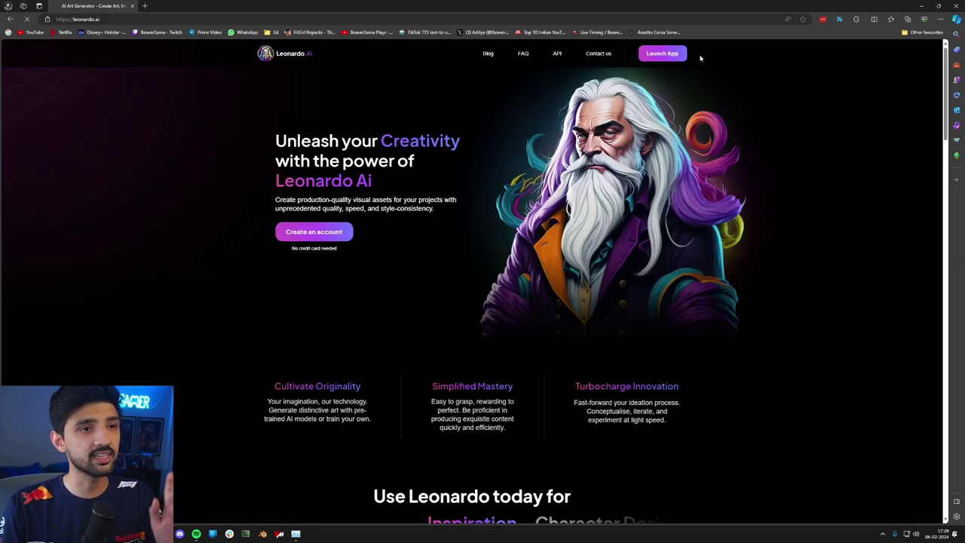
click(650, 54)
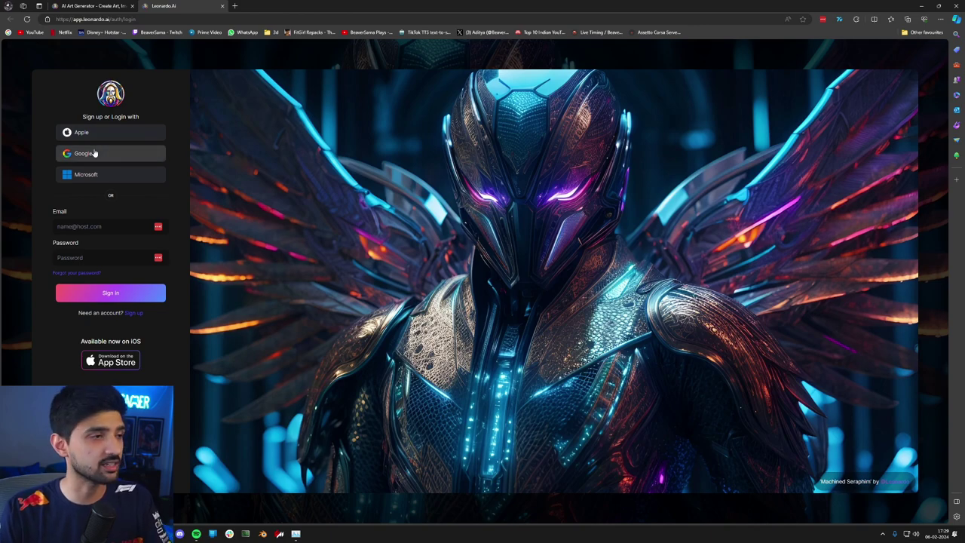
click(94, 153)
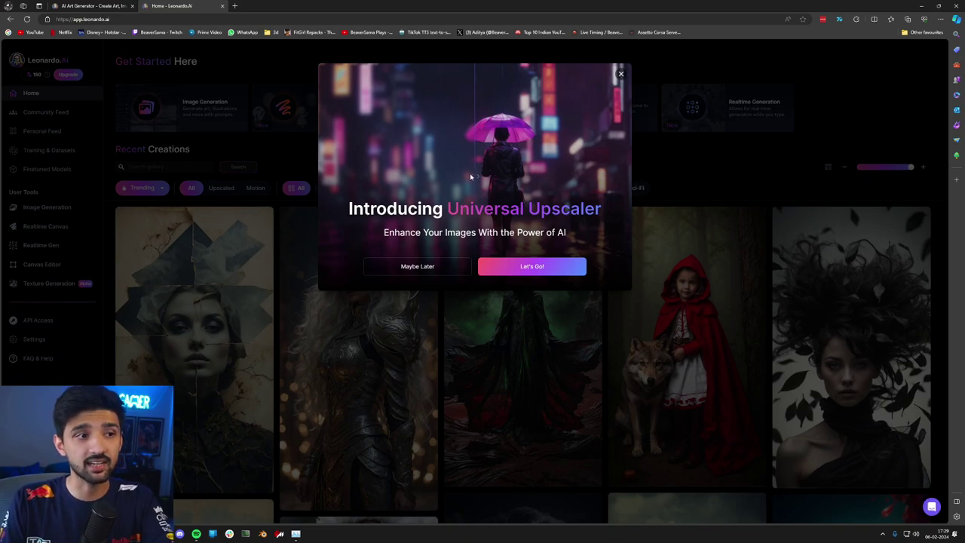
Step: Close the Universal Upscaler popup with Maybe Later and browse the Recent Creations feed
click(431, 268)
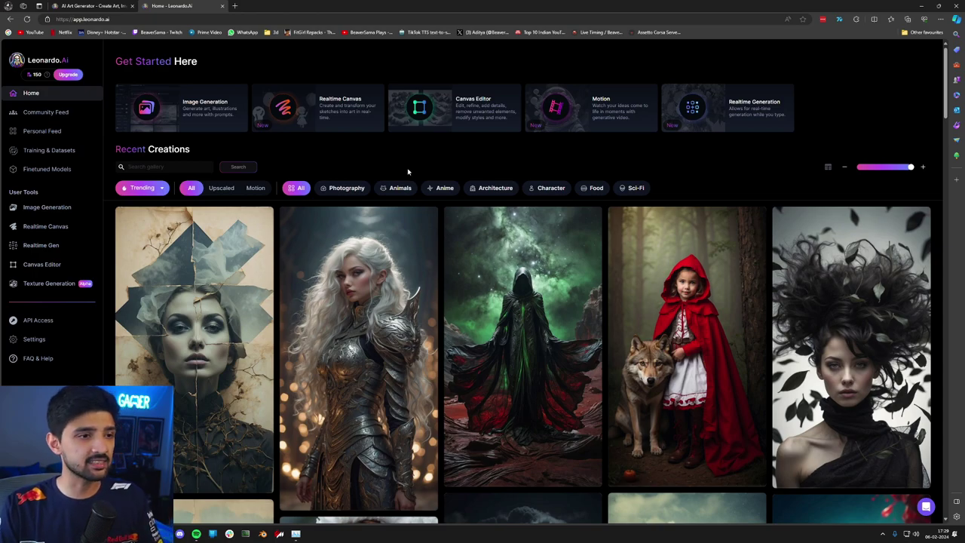
scroll(421, 163, down, 8)
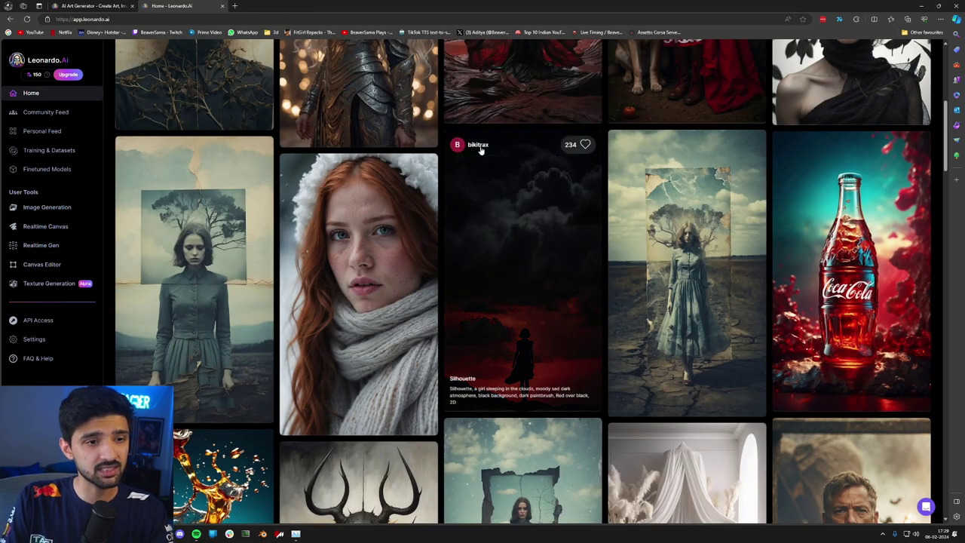
scroll(480, 157, down, 2)
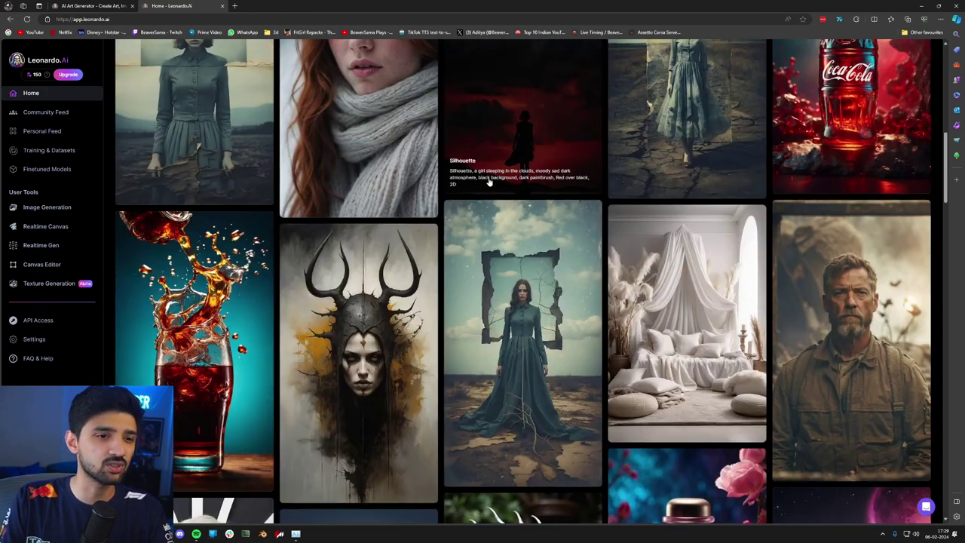
scroll(473, 193, down, 8)
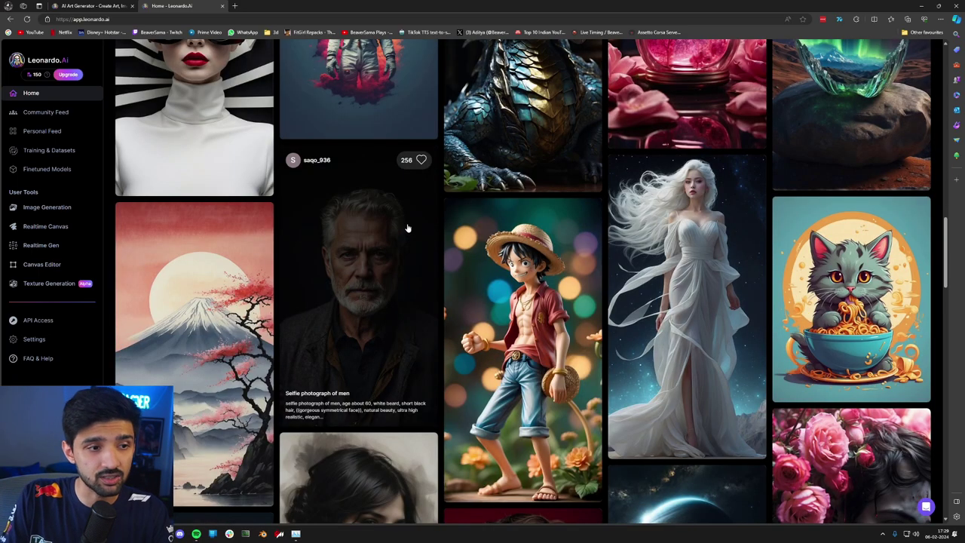
scroll(405, 236, down, 3)
scroll(405, 228, up, 1)
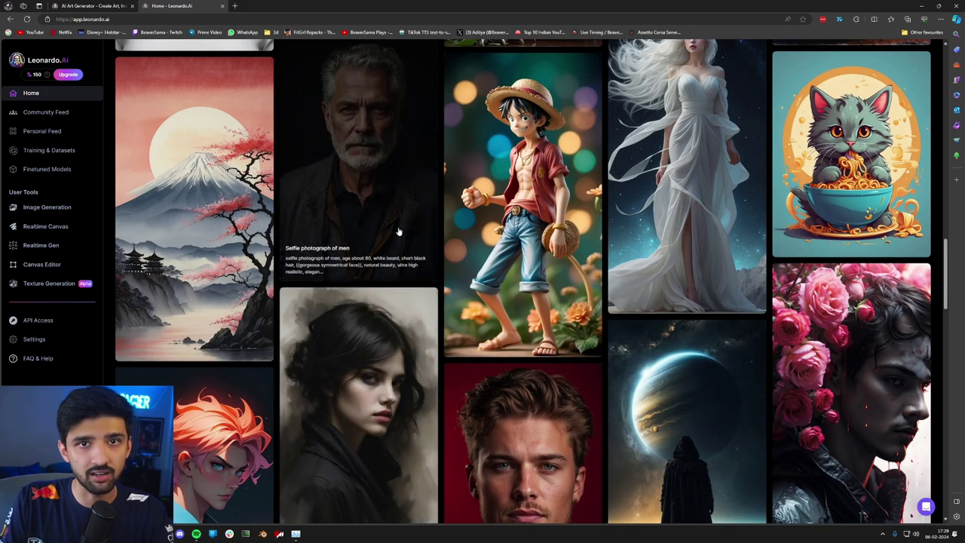
scroll(400, 236, down, 1)
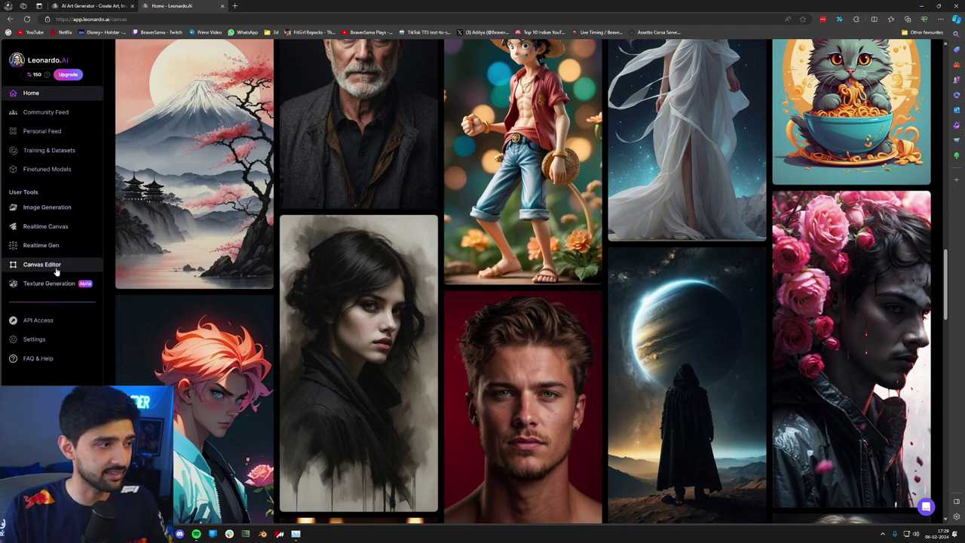
Step: In Canvas Editor, drag the downloaded Ferrari police-chase image from its folder onto the canvas
click(56, 271)
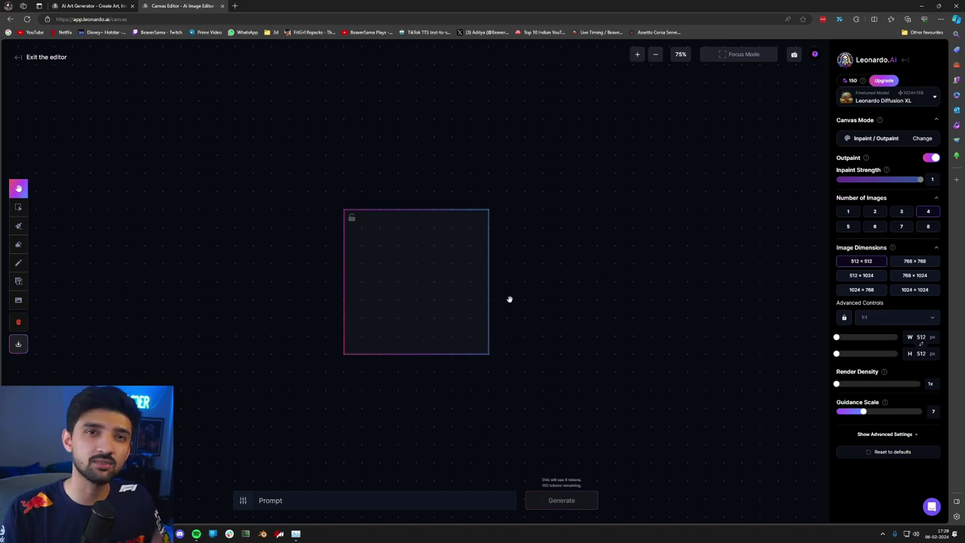
click(940, 19)
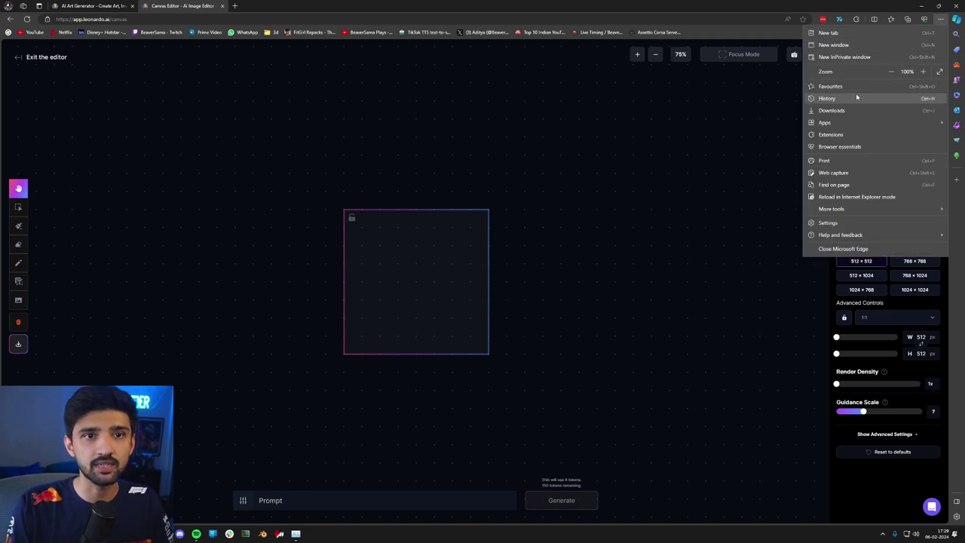
click(853, 98)
click(881, 48)
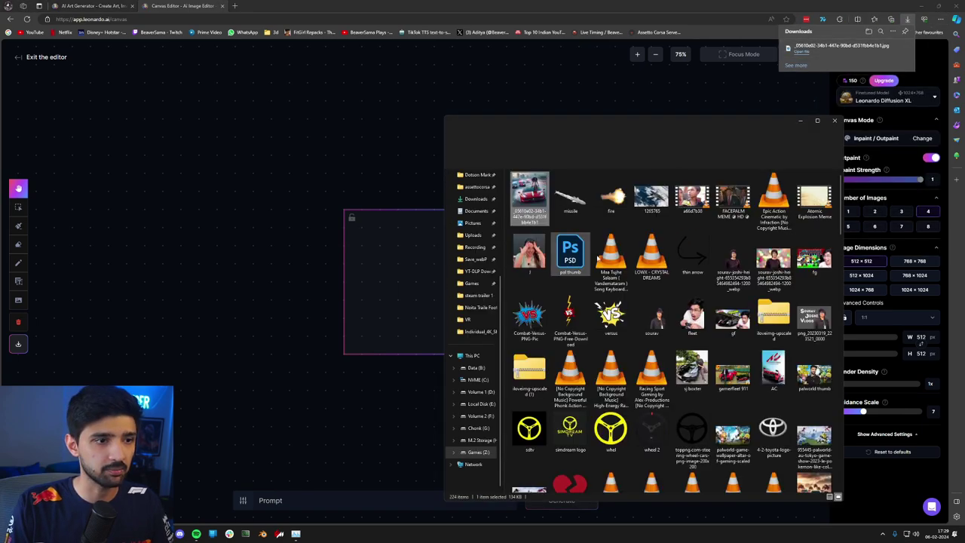
drag(529, 197, 424, 270)
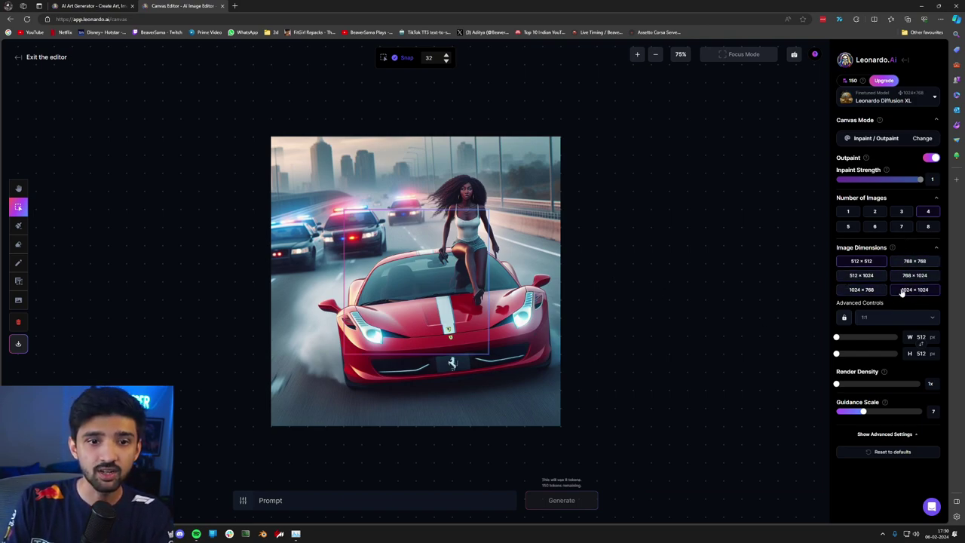
Step: Set the generation frame to a 16:9 ratio and widen it to 1280 × 720
click(888, 317)
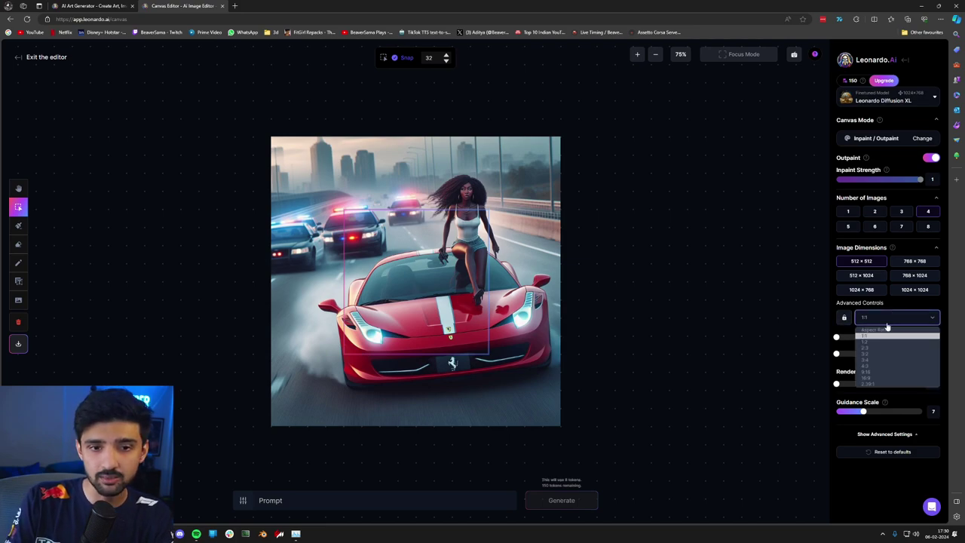
click(879, 379)
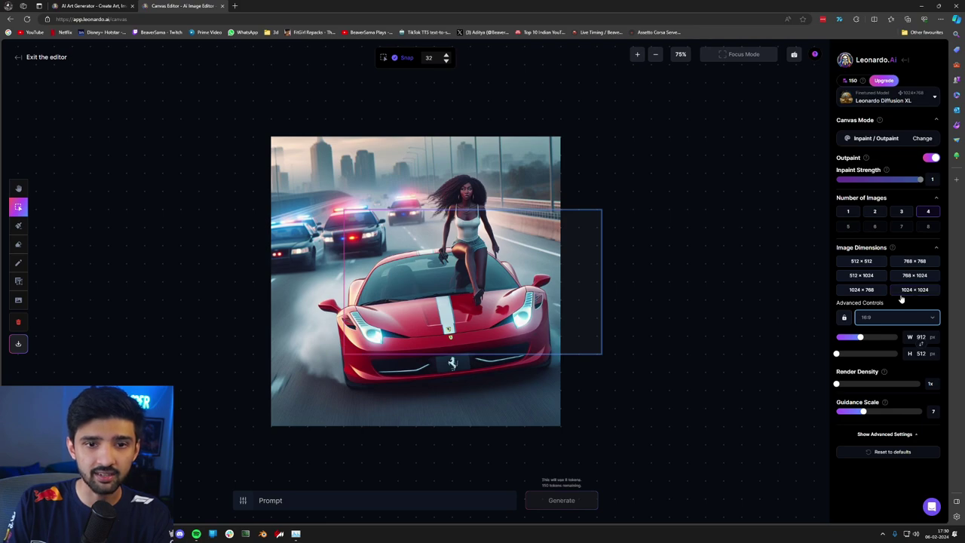
drag(860, 337, 849, 360)
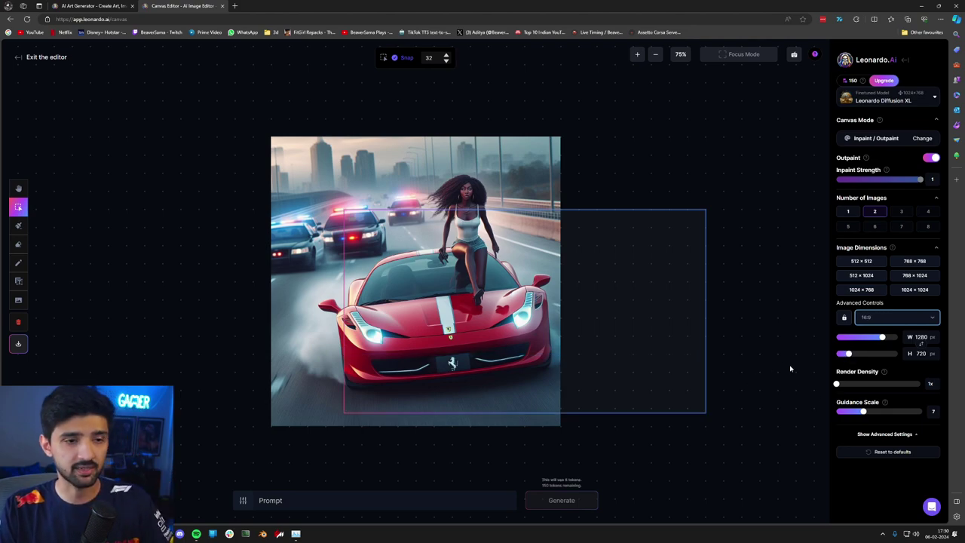
Step: Resize and shift the Ferrari image against the frame's right edge, leaving the left blank
drag(487, 174, 604, 200)
drag(676, 168, 668, 176)
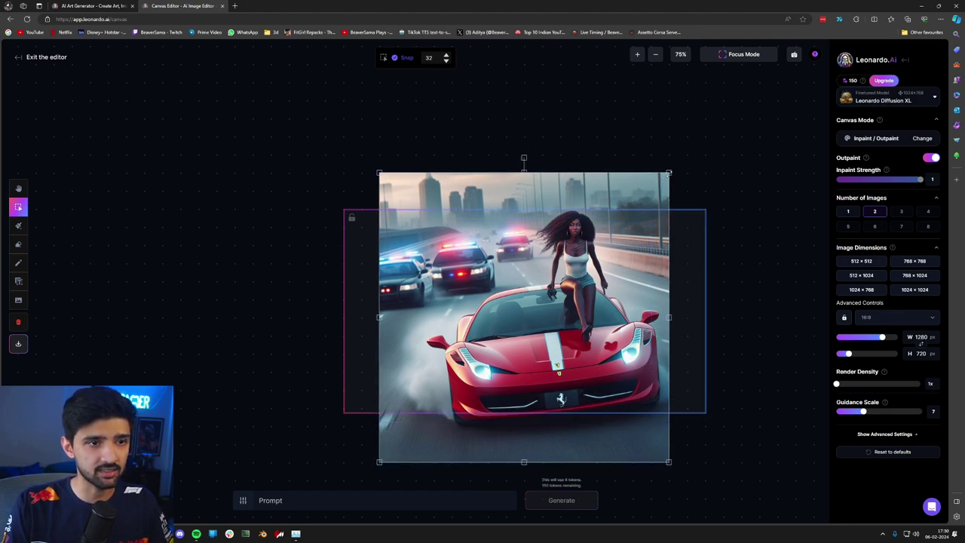
drag(668, 174, 571, 269)
drag(527, 304, 587, 260)
drag(624, 401, 663, 415)
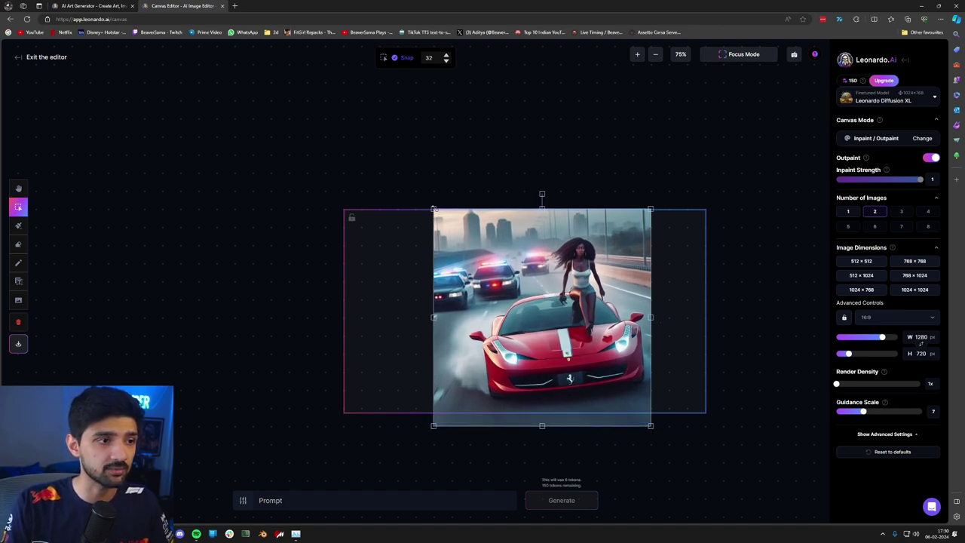
drag(433, 208, 386, 169)
drag(540, 220, 577, 211)
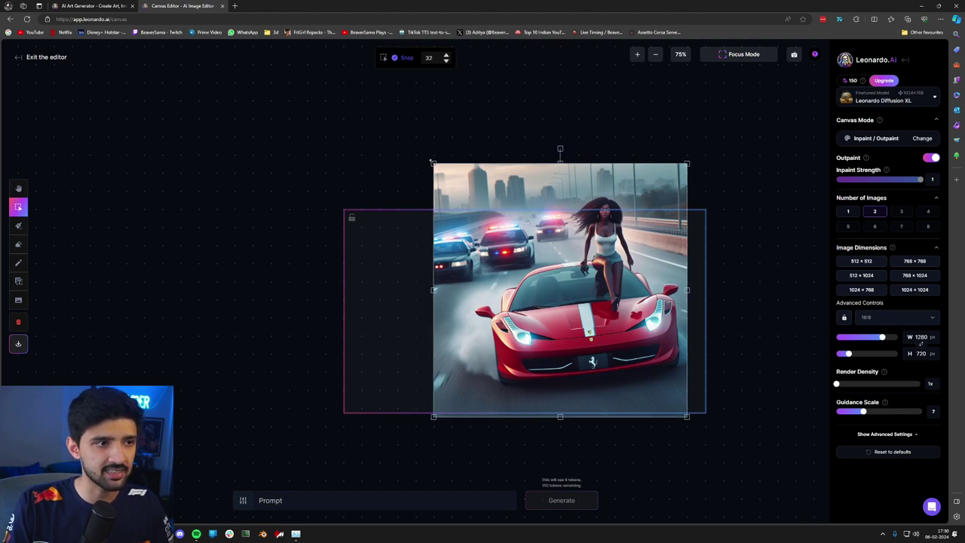
drag(431, 162, 412, 143)
drag(536, 176, 551, 188)
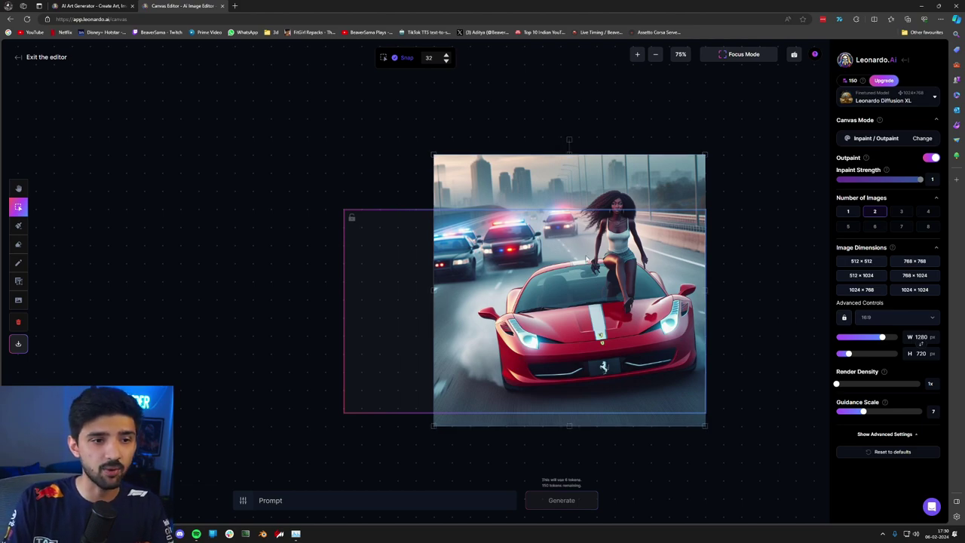
drag(586, 259, 585, 251)
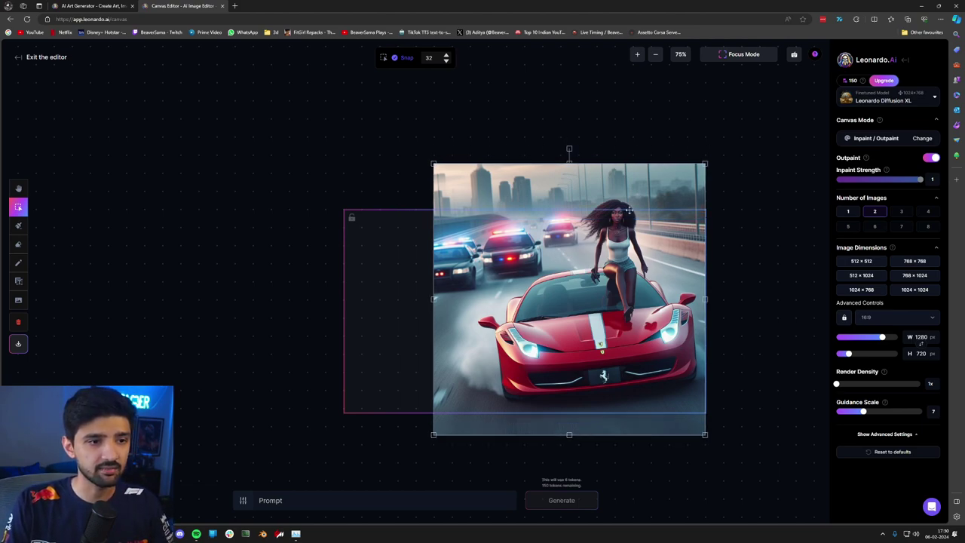
drag(706, 161, 679, 192)
drag(628, 230, 650, 218)
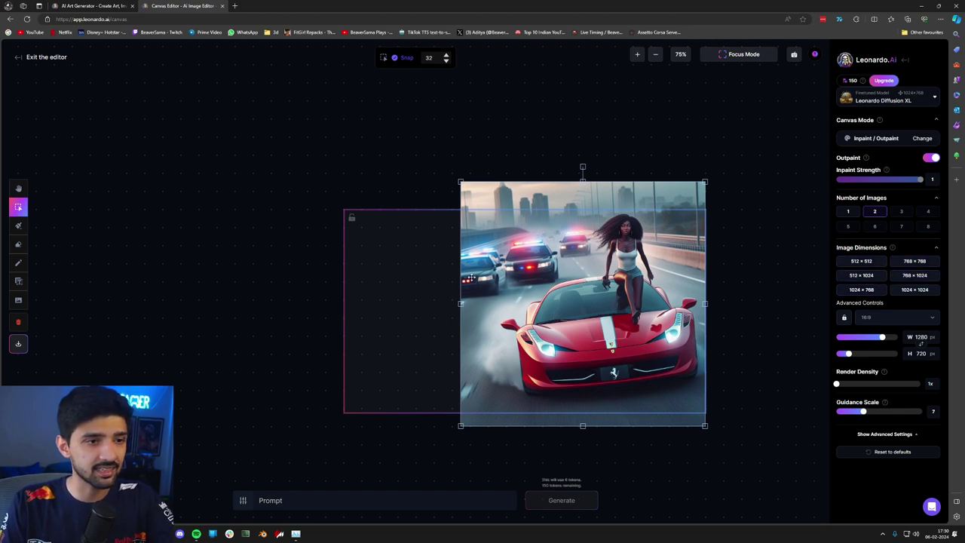
Step: Outpaint the empty left part of the frame with the prompt 'landscape'
click(331, 503)
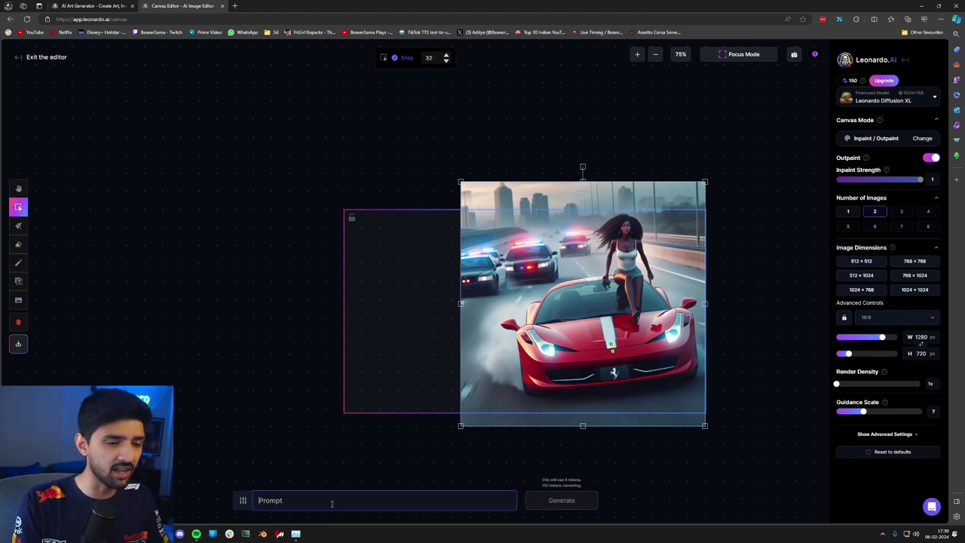
text(landscape)
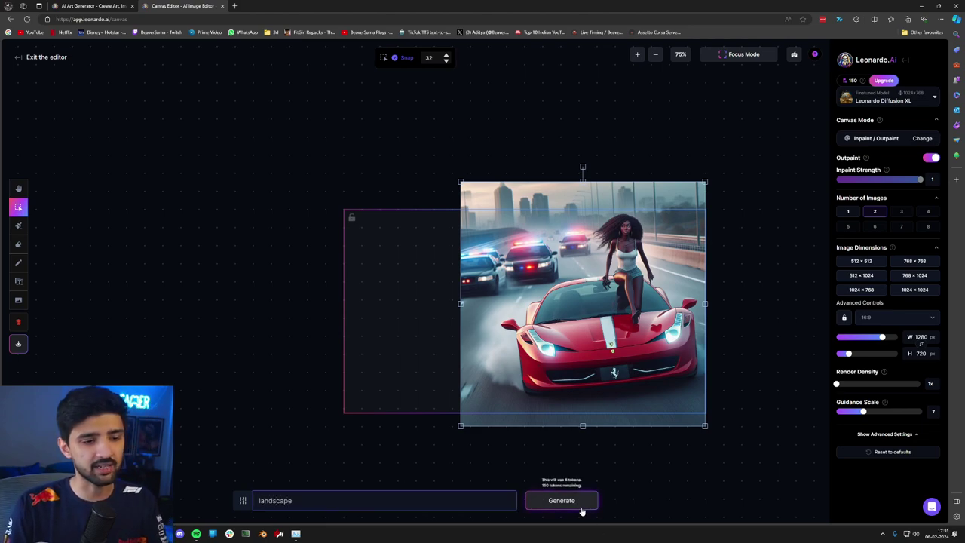
click(581, 510)
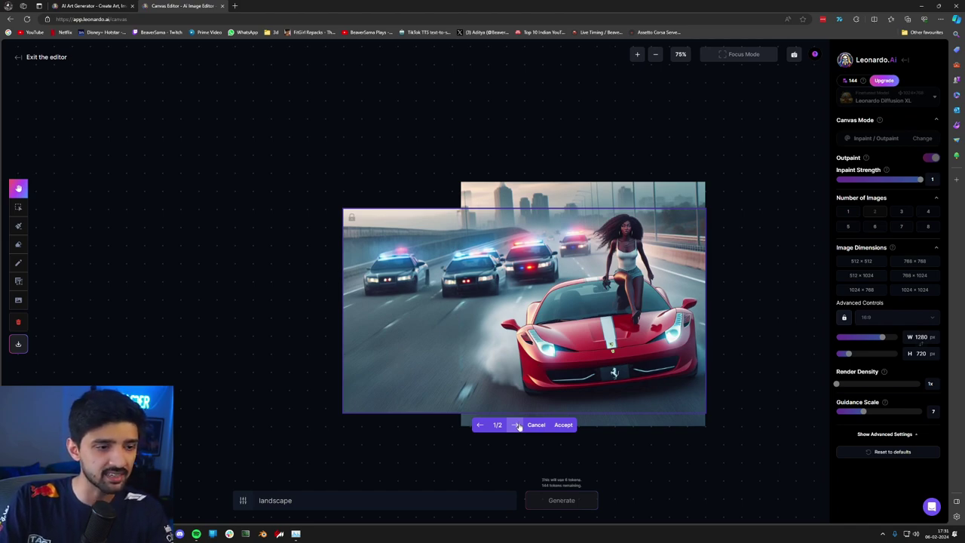
Step: Compare the two outpaint variations, ending on the first one
click(517, 425)
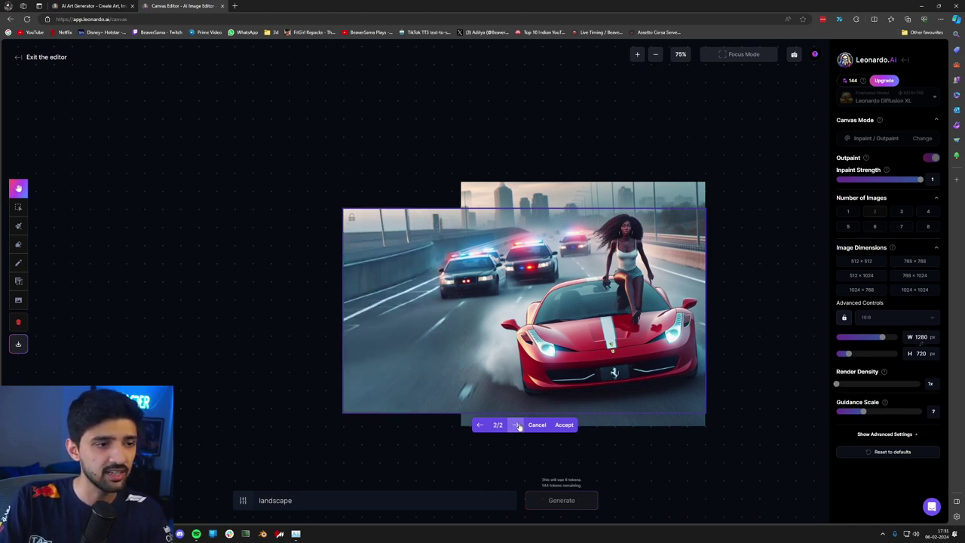
click(479, 425)
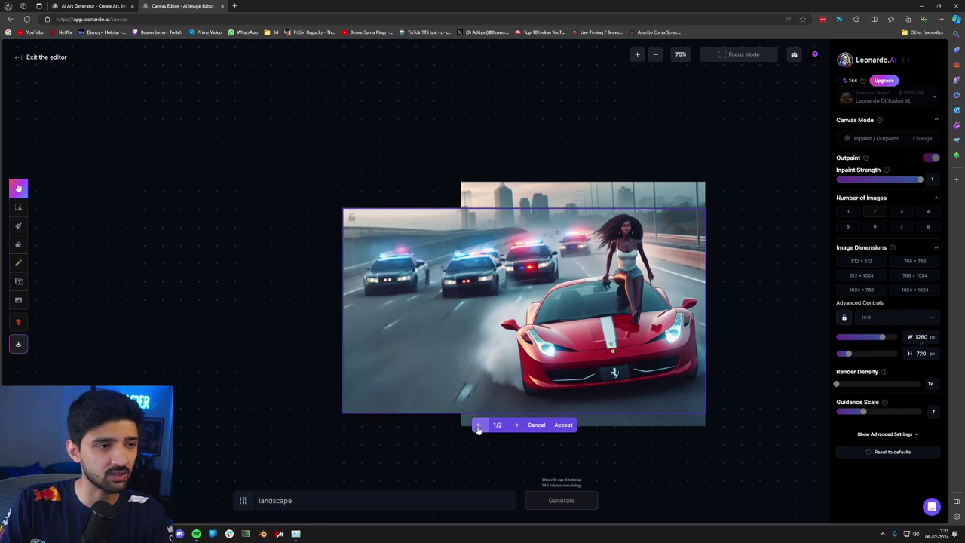
click(515, 425)
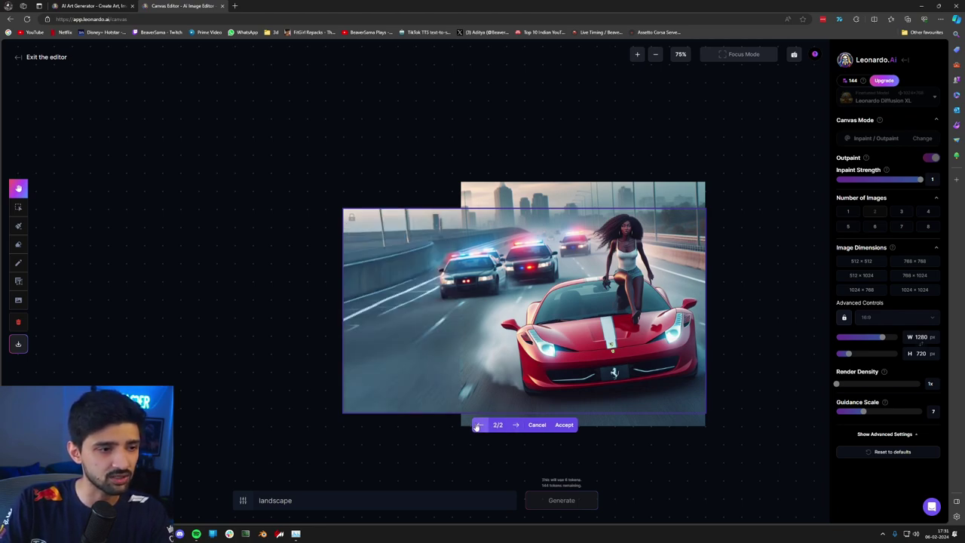
click(479, 424)
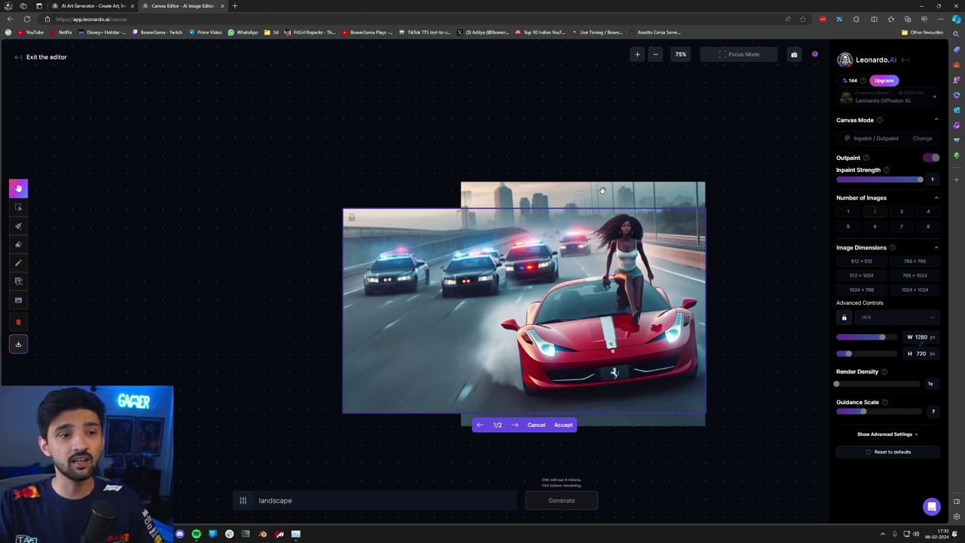
Step: Accept the first variation, delete the leftover square image and save artwork.png
click(539, 427)
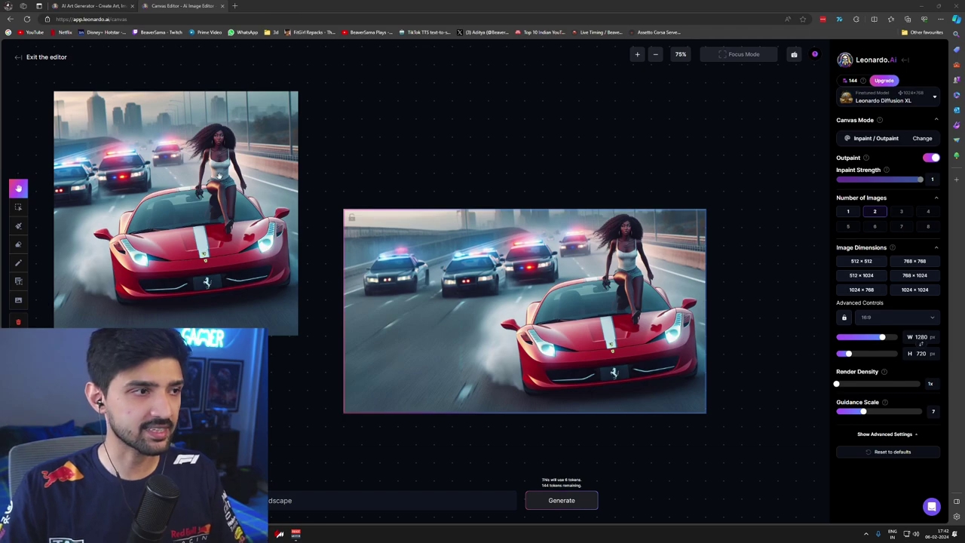
drag(169, 178, 220, 201)
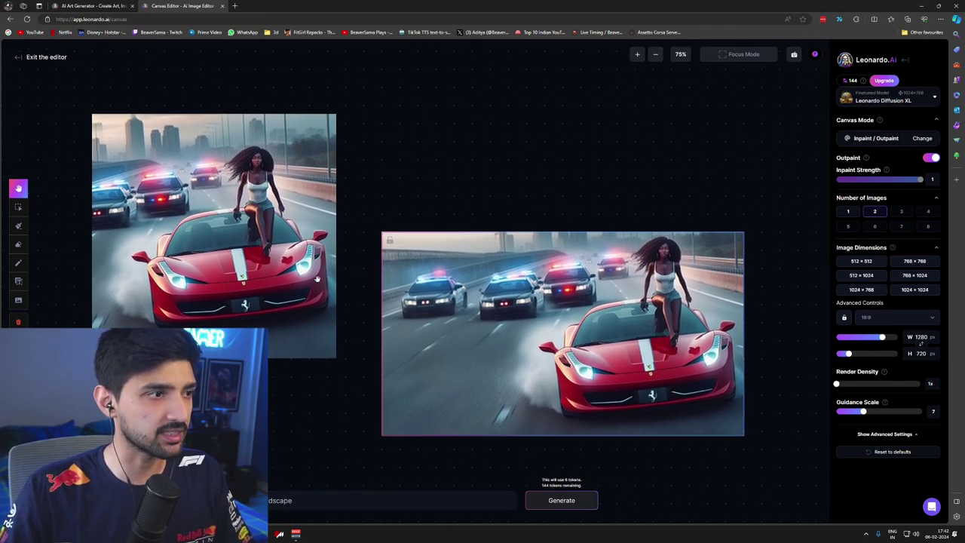
click(12, 206)
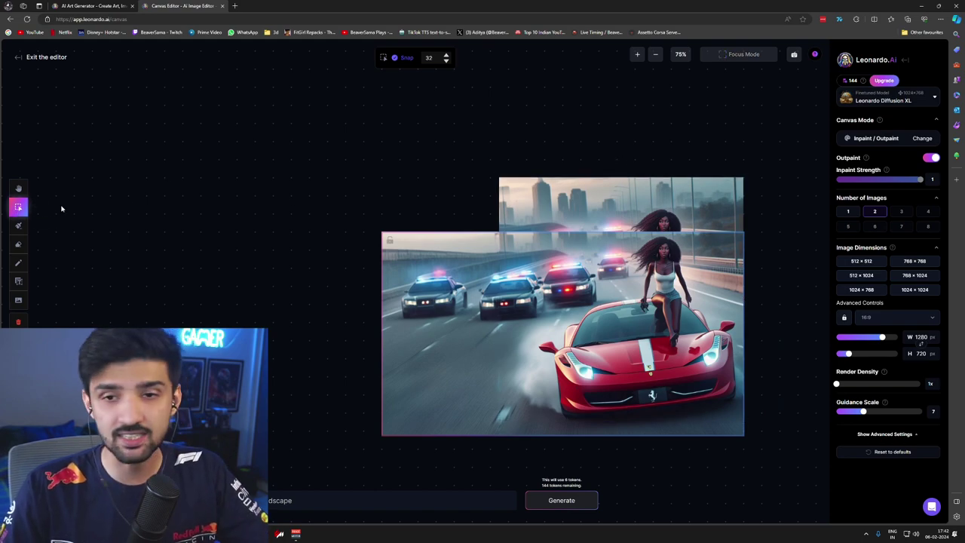
drag(649, 199, 242, 135)
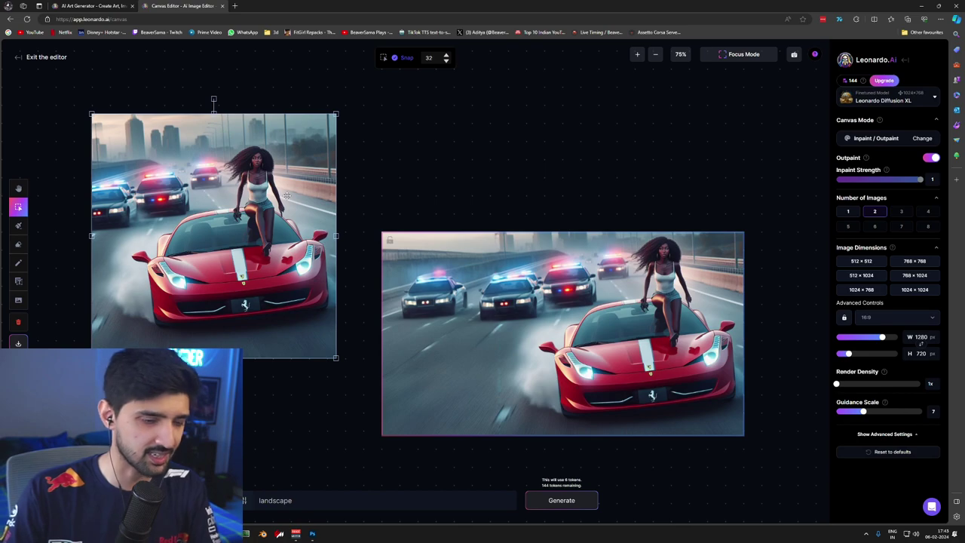
key(Delete)
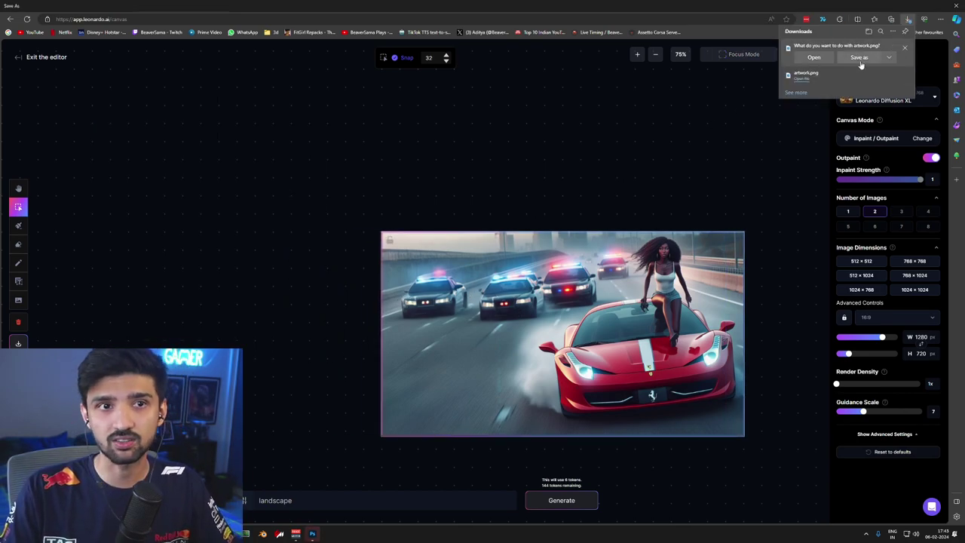
click(860, 59)
key(Return)
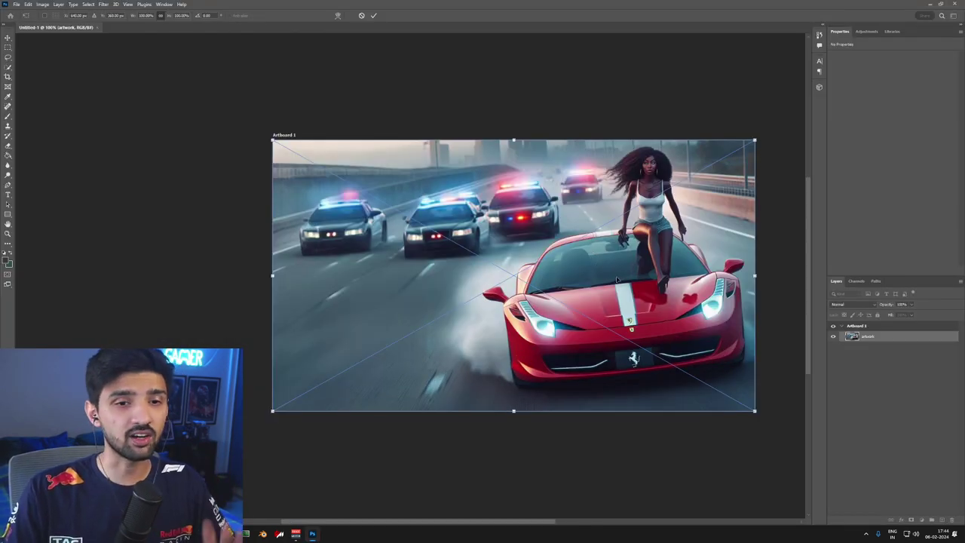
Step: Commit artwork.png on Artboard 1 as an embedded smart object layer
key(Return)
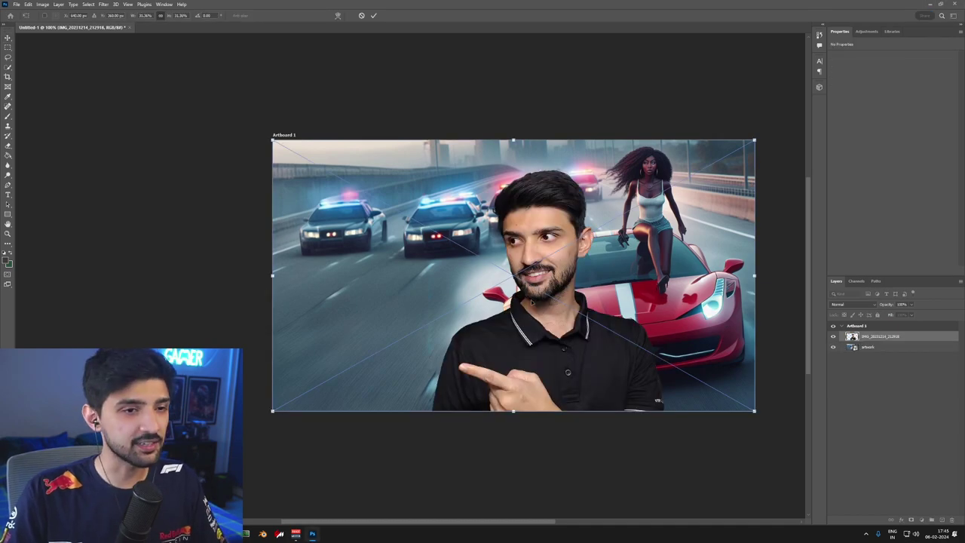
Step: Move the presenter cutout left, flip it horizontally, enlarge it and nudge it right toward the Ferrari
drag(550, 337, 375, 343)
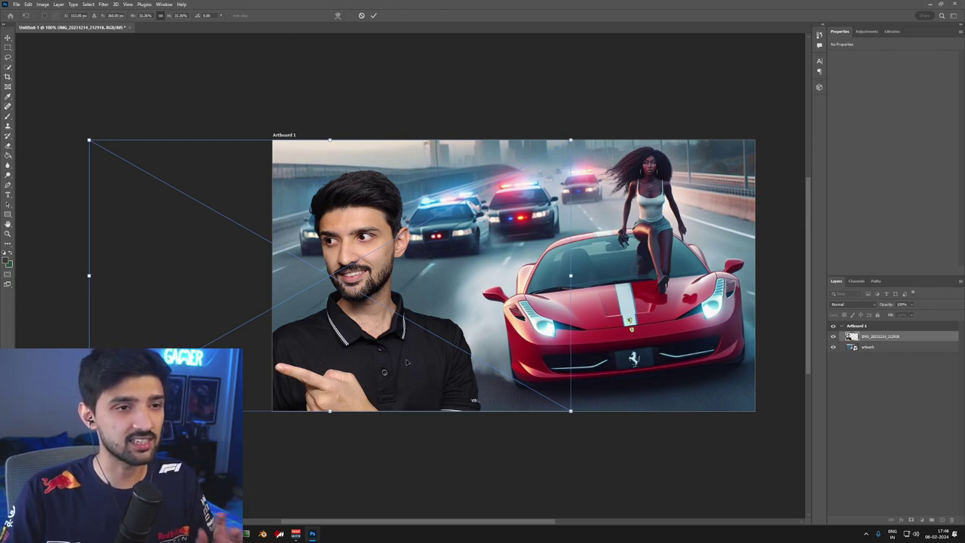
right_click(407, 349)
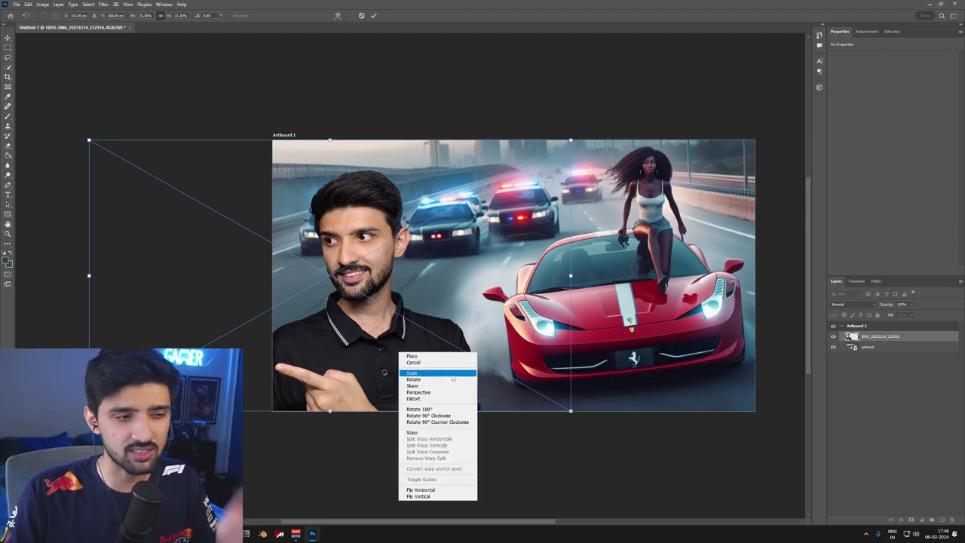
click(429, 487)
drag(418, 302, 442, 301)
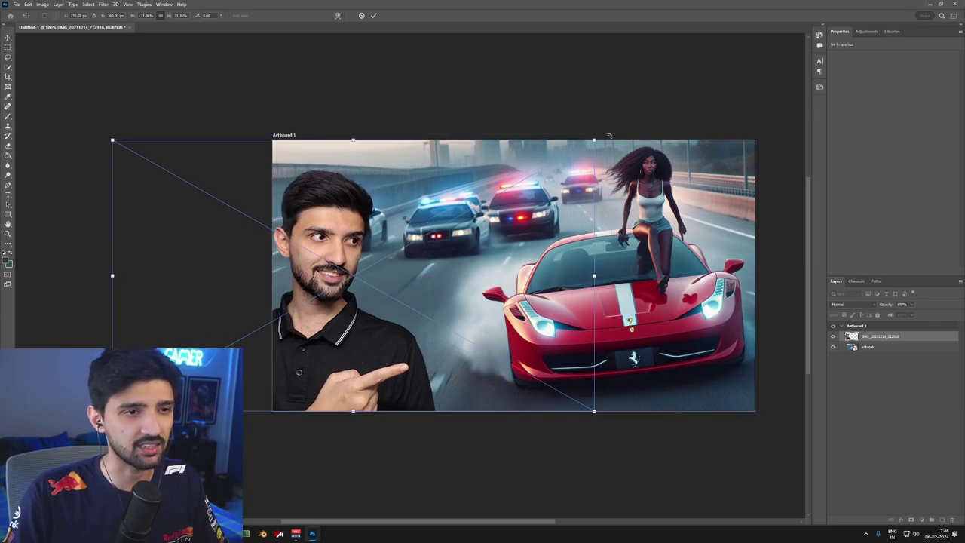
drag(596, 138, 638, 101)
key(Return)
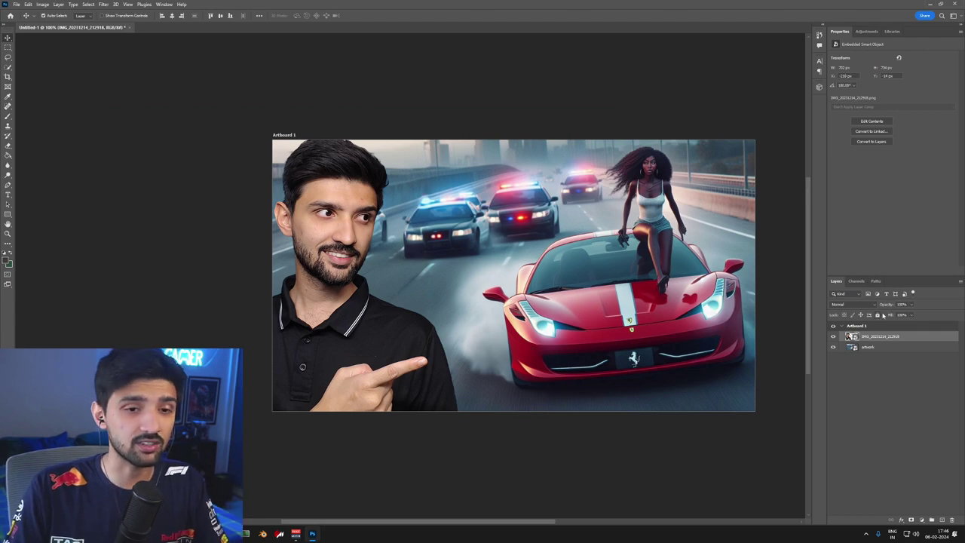
drag(397, 304, 401, 305)
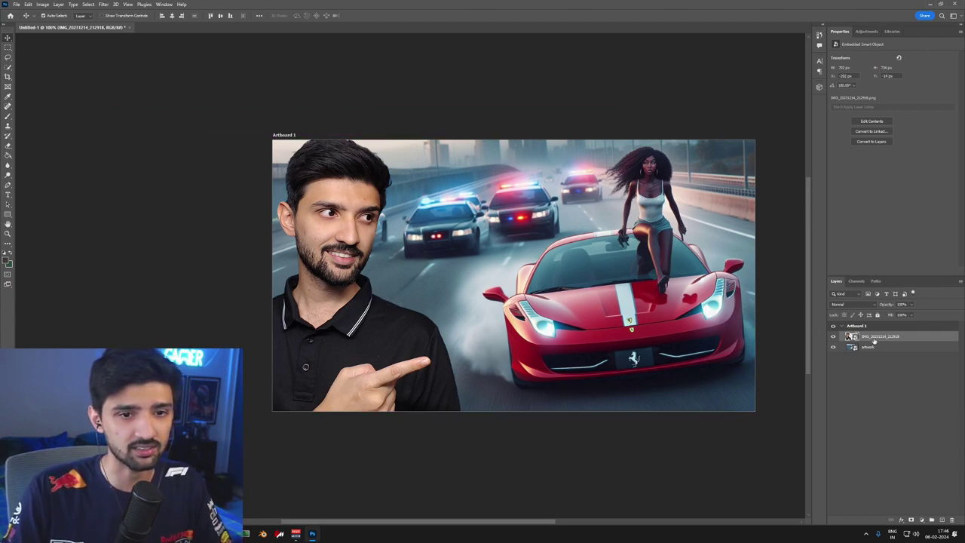
Step: Apply Camera Raw to the presenter: contrast +25, texture +14, more clarity, lower exposure, noise reduction 20
click(103, 4)
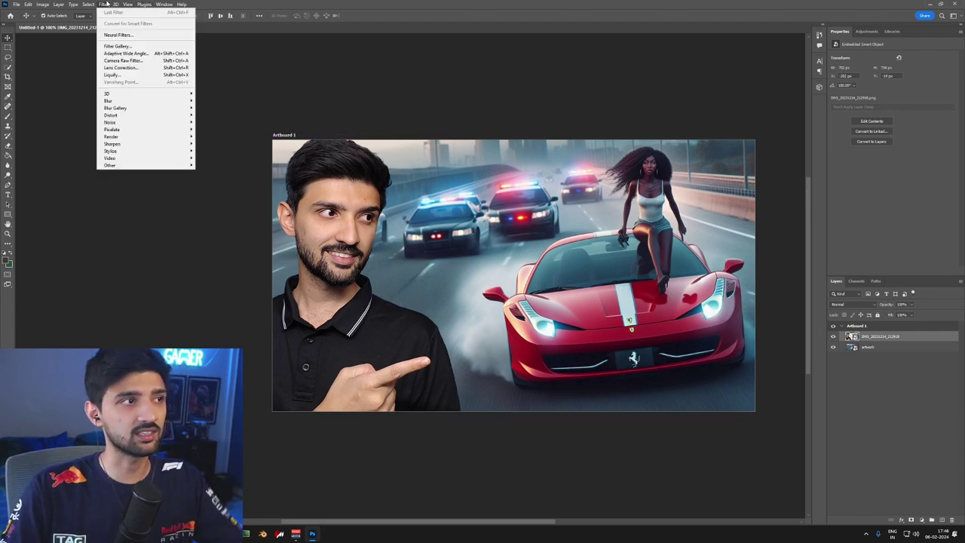
click(137, 63)
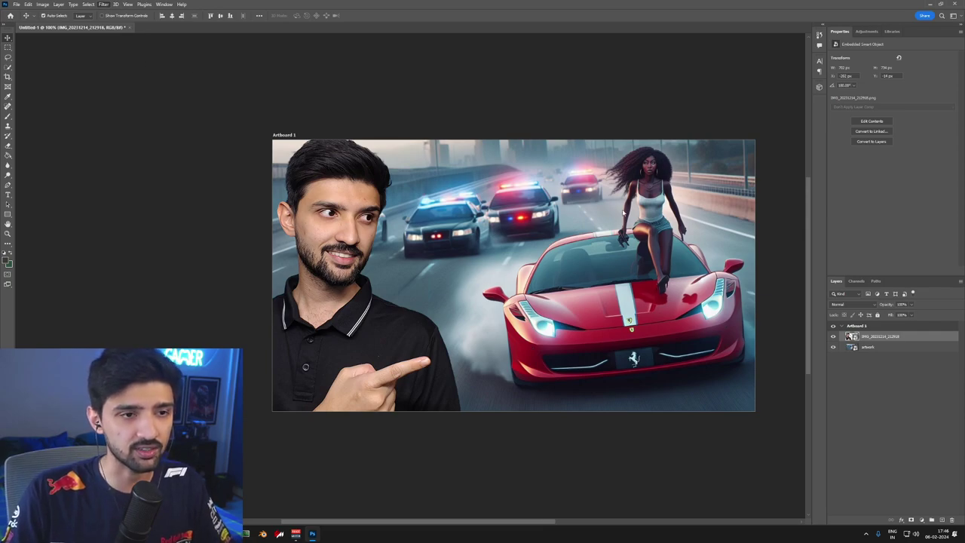
key(Return)
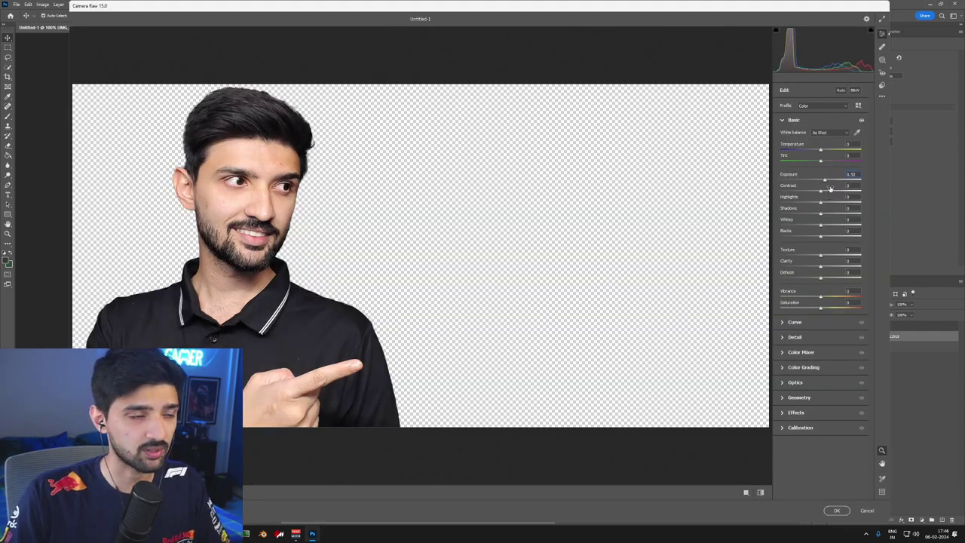
drag(821, 193, 829, 193)
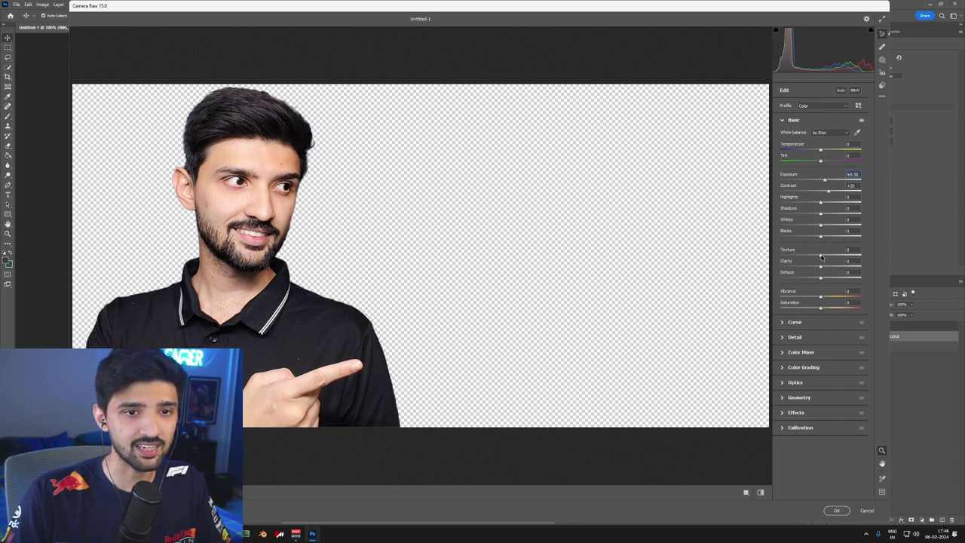
drag(821, 257, 827, 258)
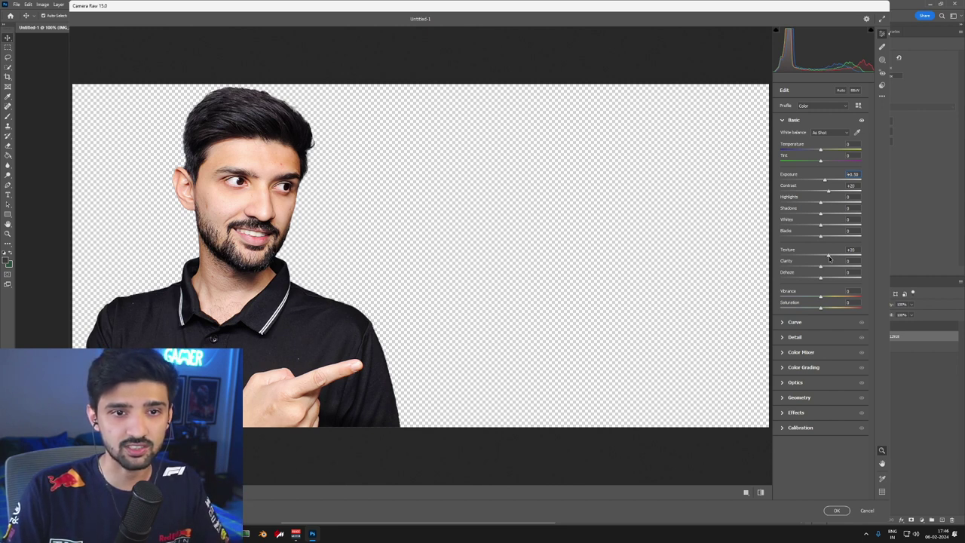
drag(821, 267, 823, 269)
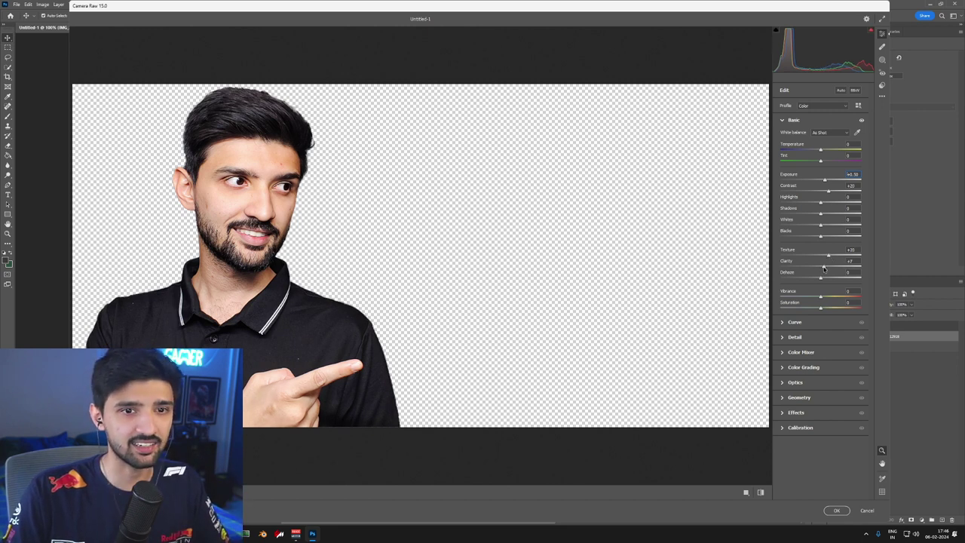
drag(825, 180, 823, 181)
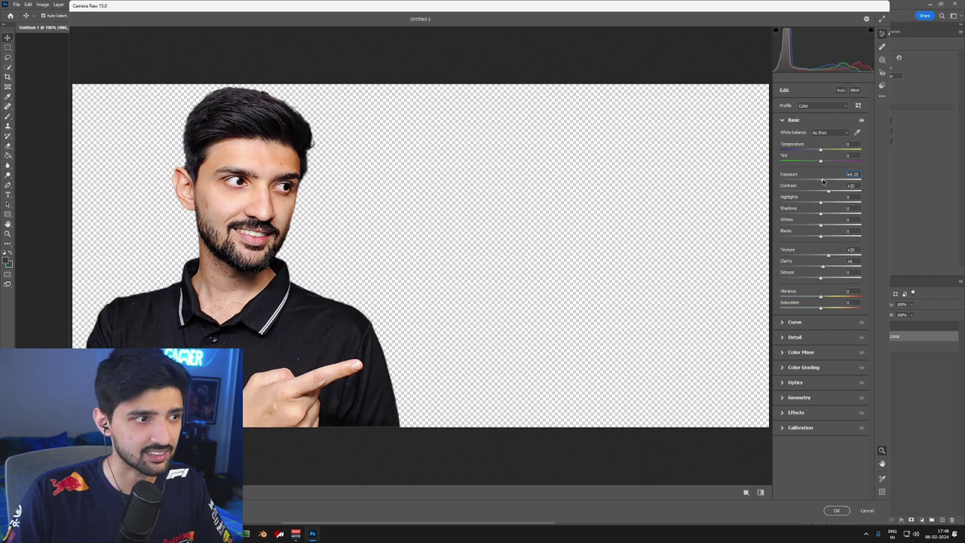
click(782, 337)
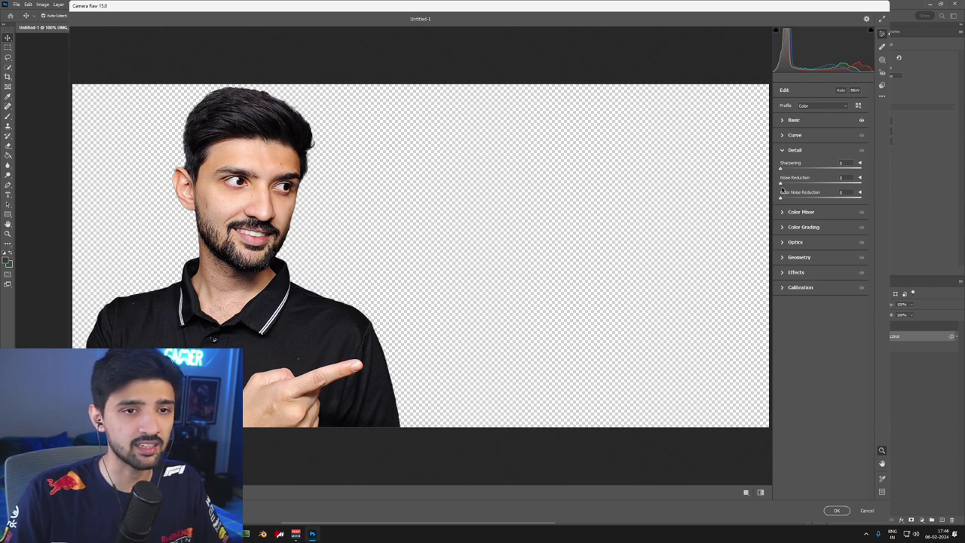
drag(781, 184, 795, 185)
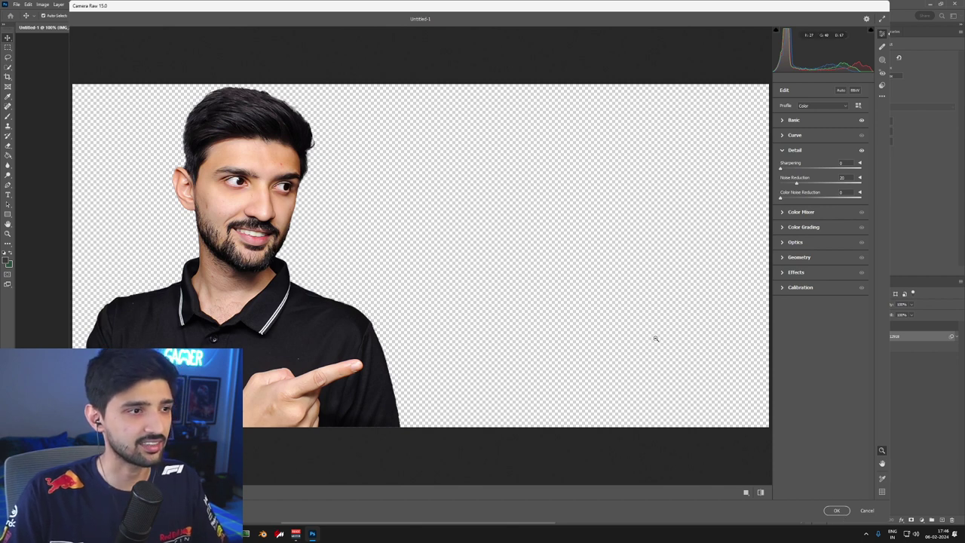
click(835, 511)
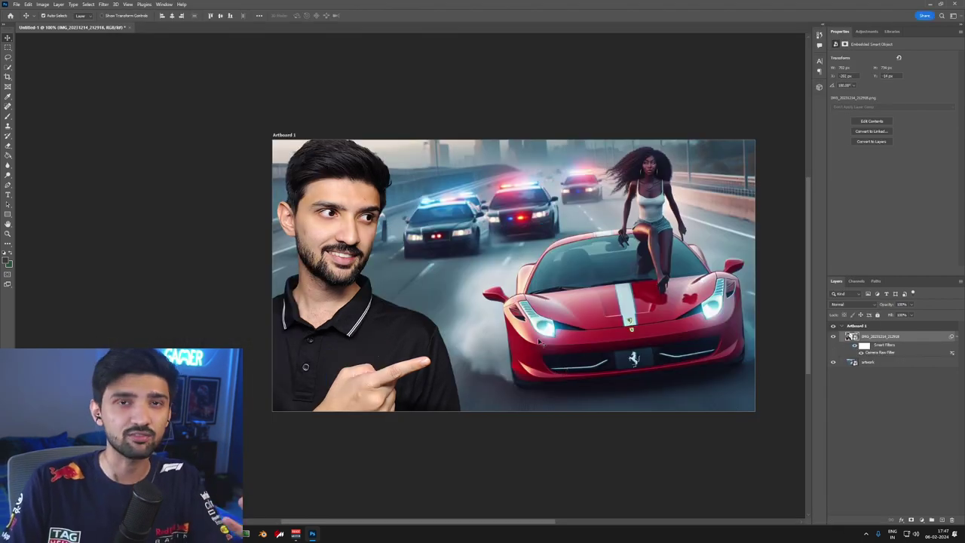
Step: Enable an Outer Glow on the presenter layer using a deep red colour
right_click(892, 341)
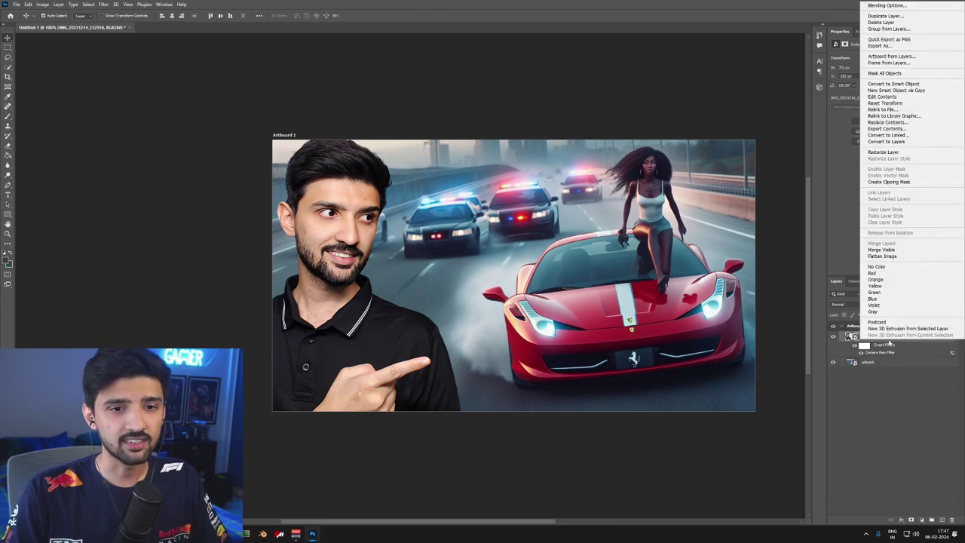
click(883, 10)
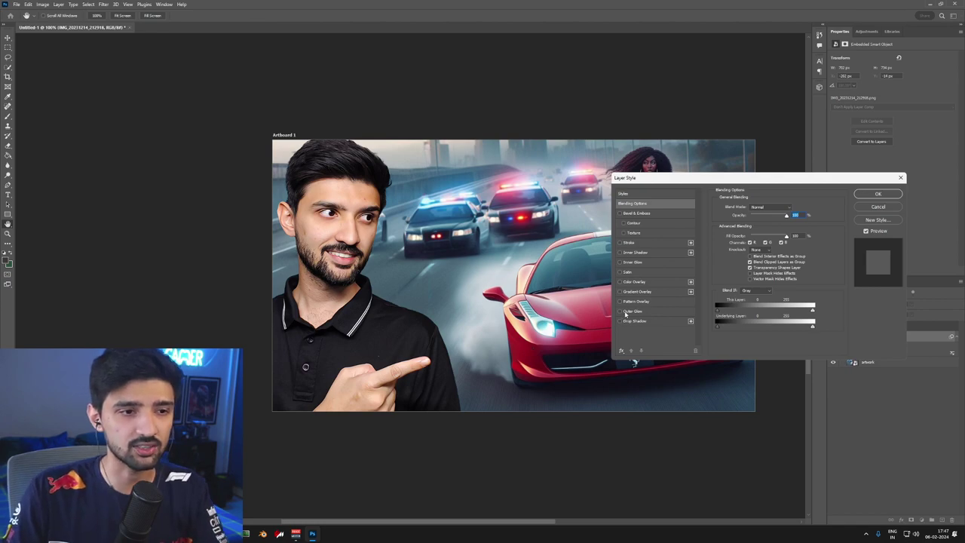
click(626, 312)
click(732, 229)
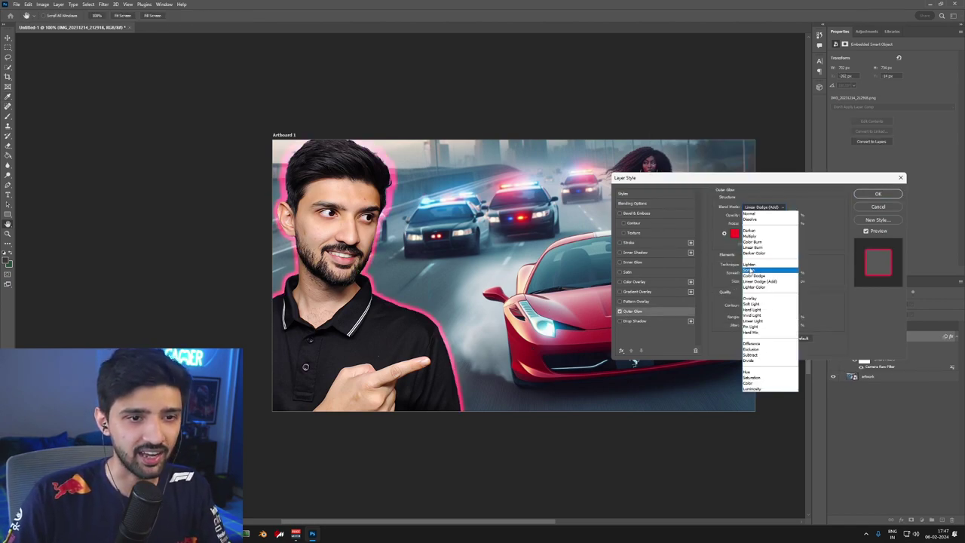
click(750, 273)
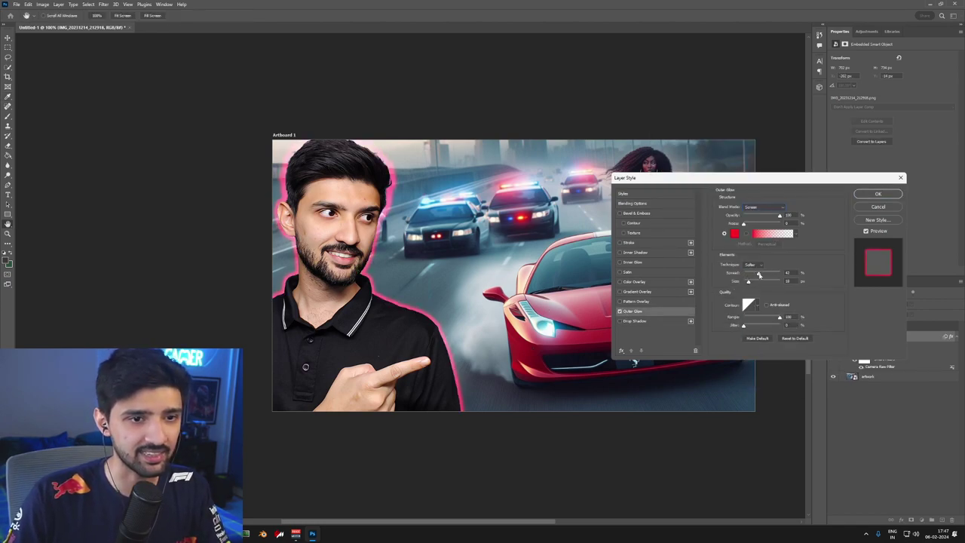
click(734, 234)
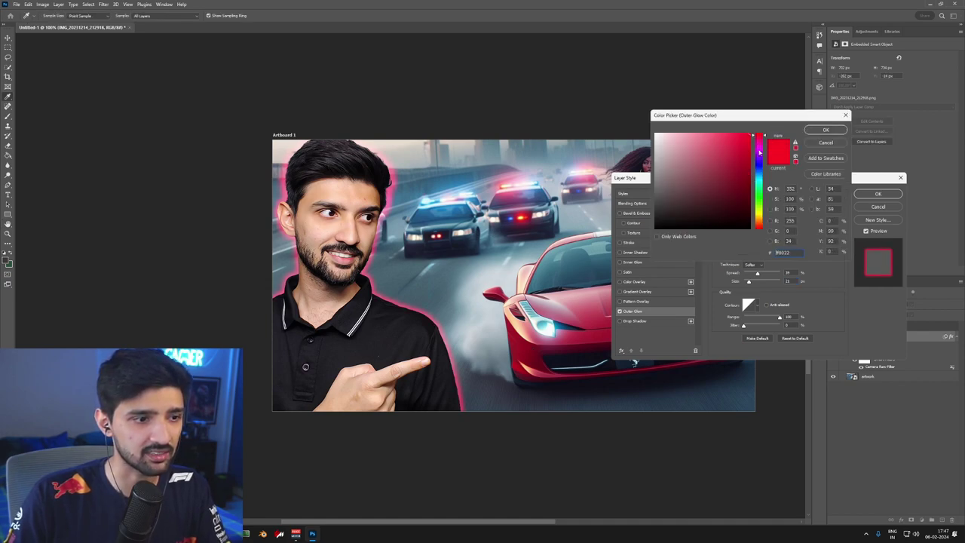
key(Return)
click(764, 207)
Step: Set the glow to Normal blend at about 75% opacity with reduced spread, and apply
click(764, 214)
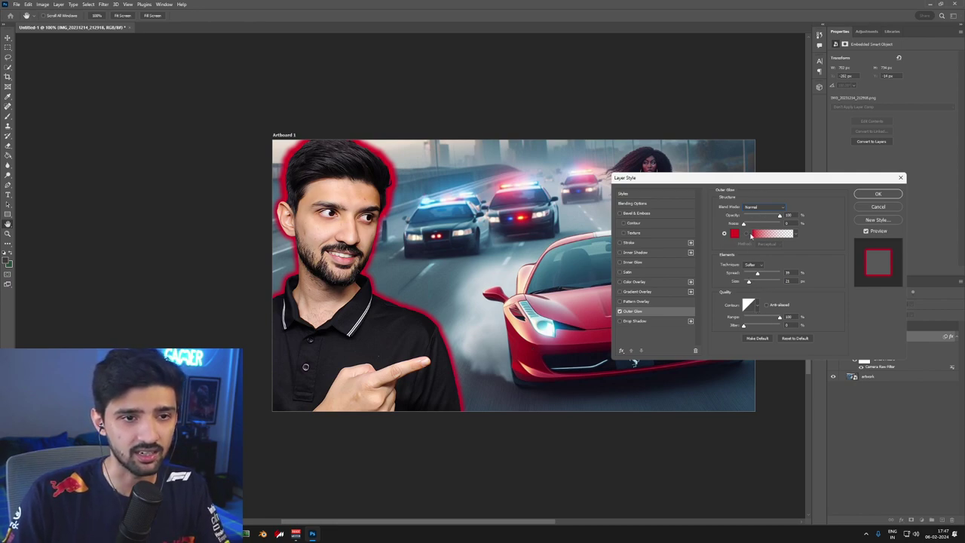
drag(780, 217, 769, 217)
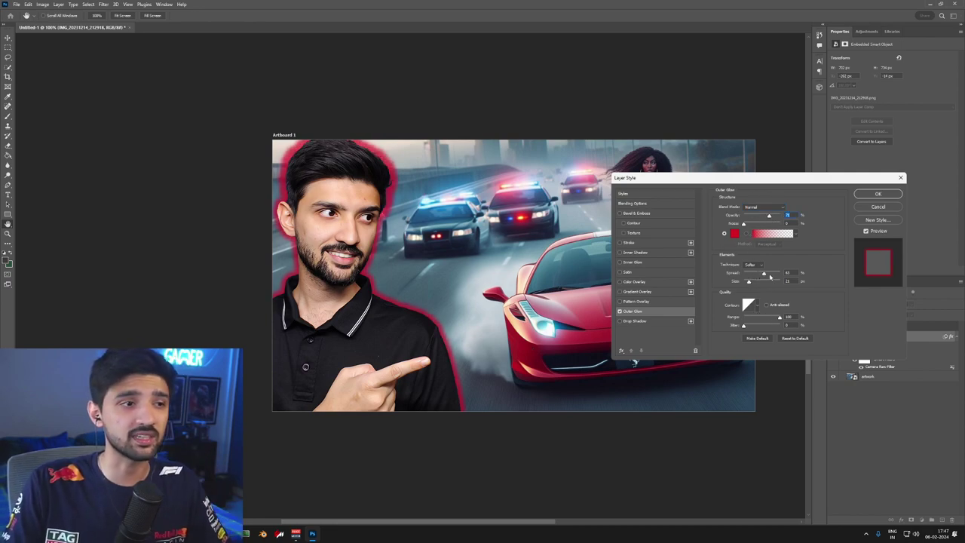
drag(775, 276, 748, 283)
click(871, 192)
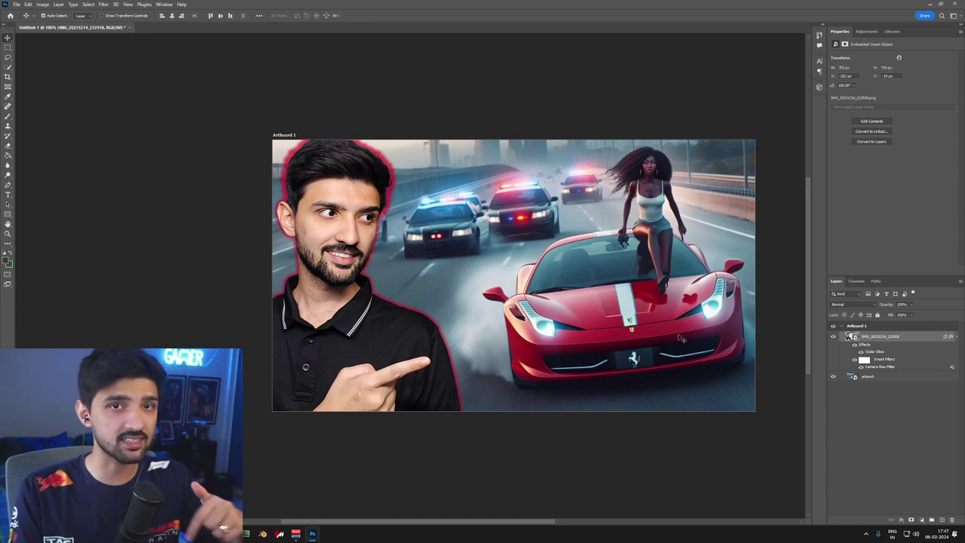
Step: Select the car-chase artwork layer and hide the presenter layer
click(867, 376)
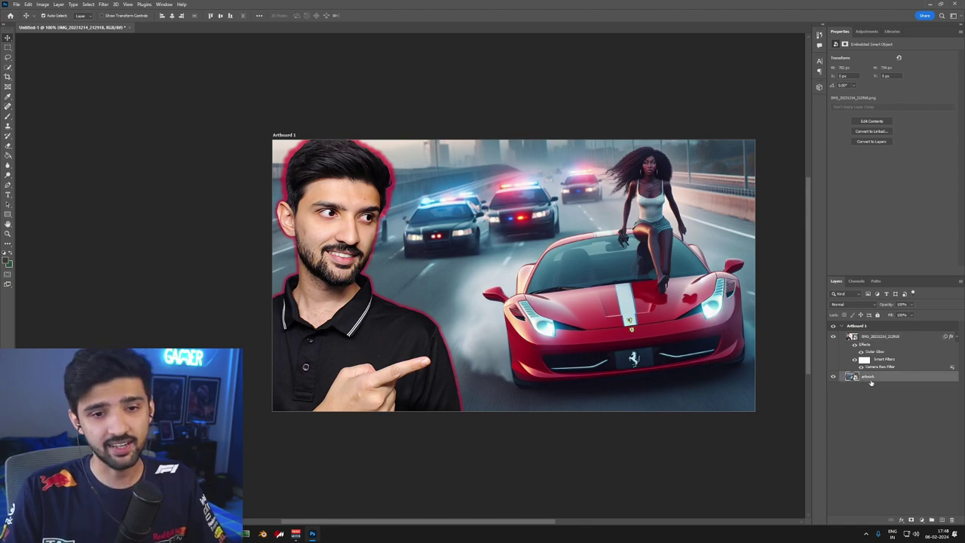
click(104, 4)
mouse_move(115, 4)
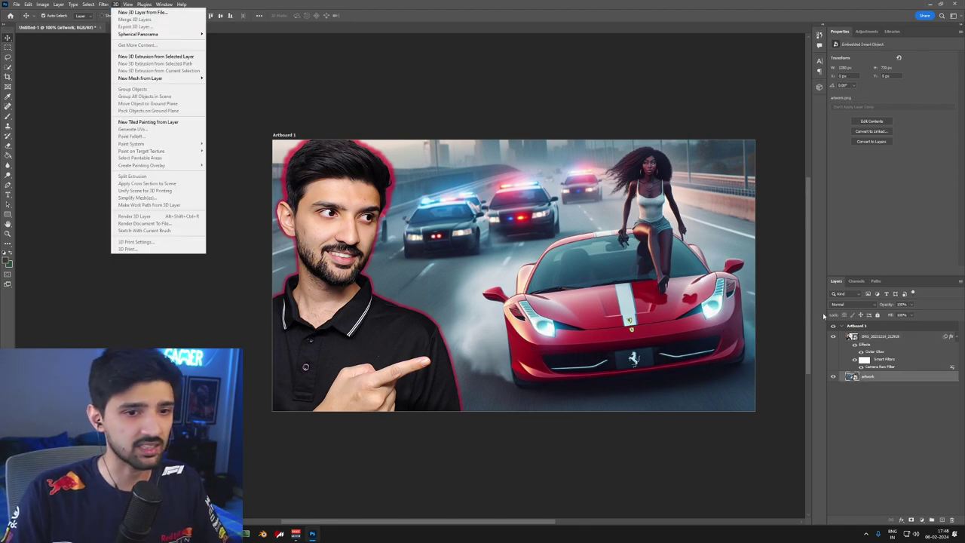
click(833, 337)
Step: Open Camera Raw on the artwork, warming temperature and raising exposure, highlights and texture
click(103, 4)
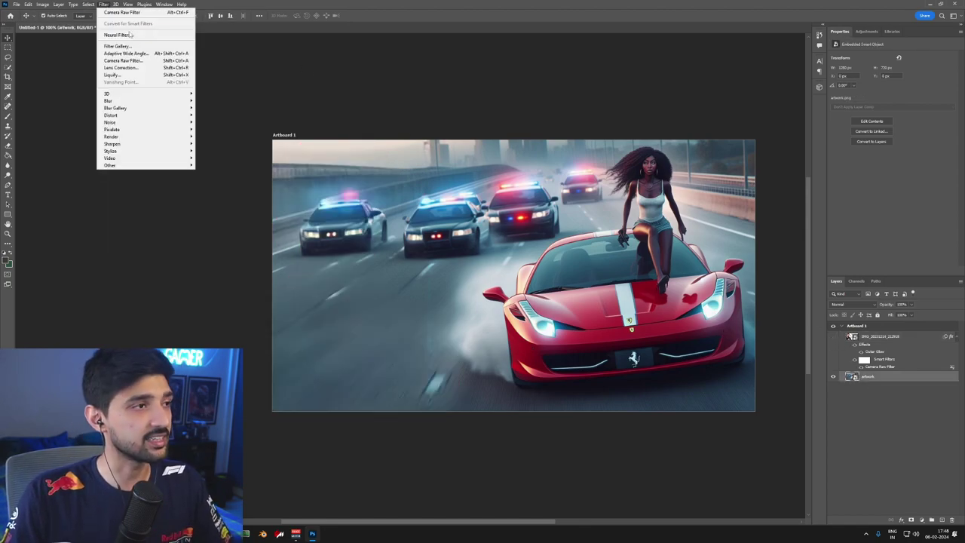
click(128, 60)
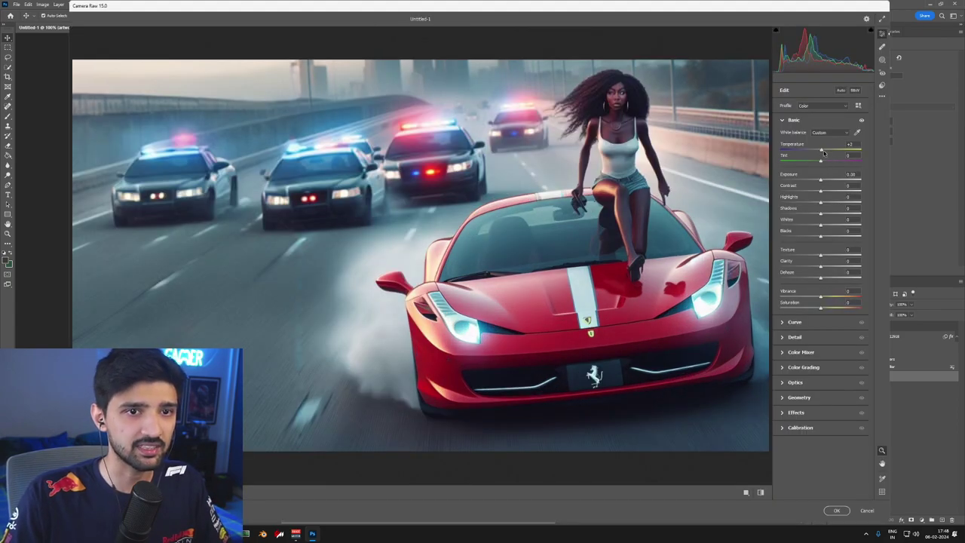
drag(823, 153, 825, 151)
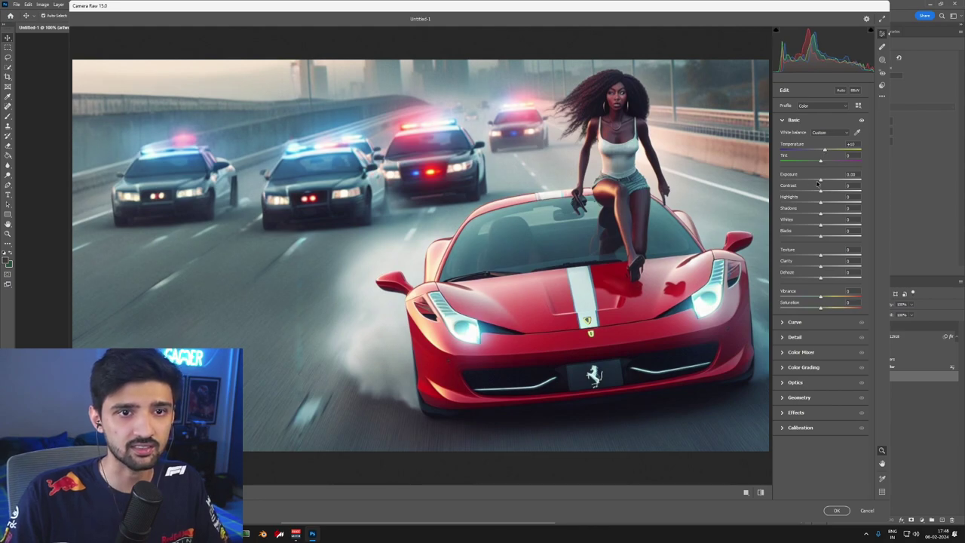
drag(820, 181, 827, 193)
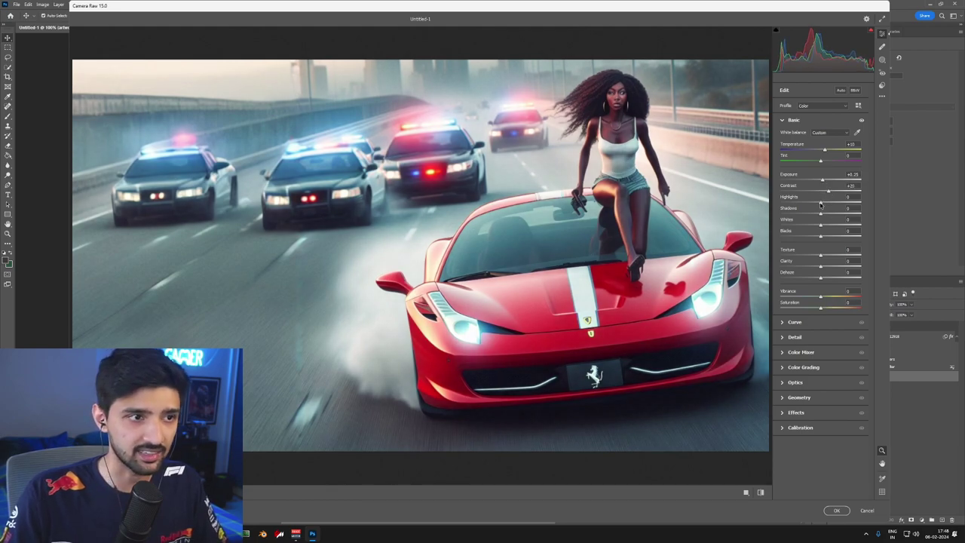
drag(820, 204, 827, 215)
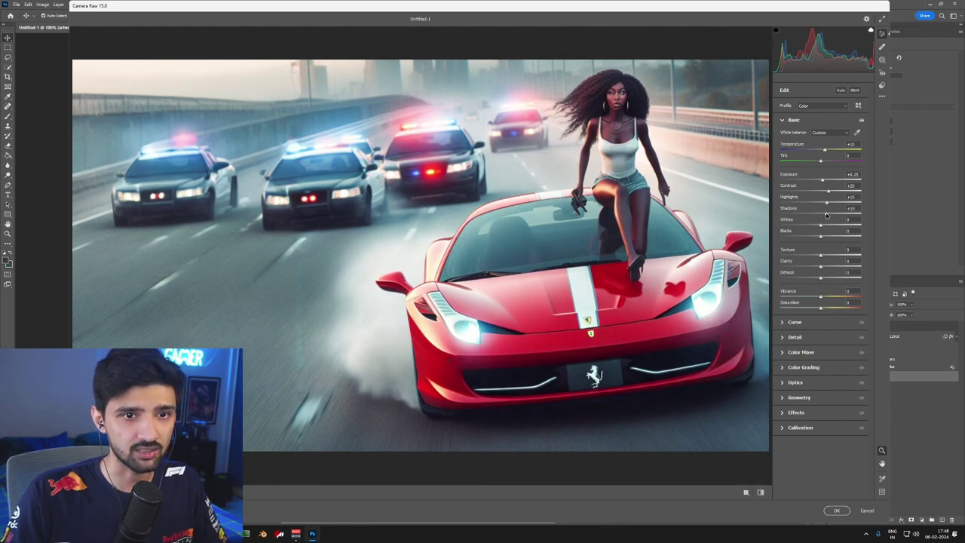
drag(821, 255, 836, 270)
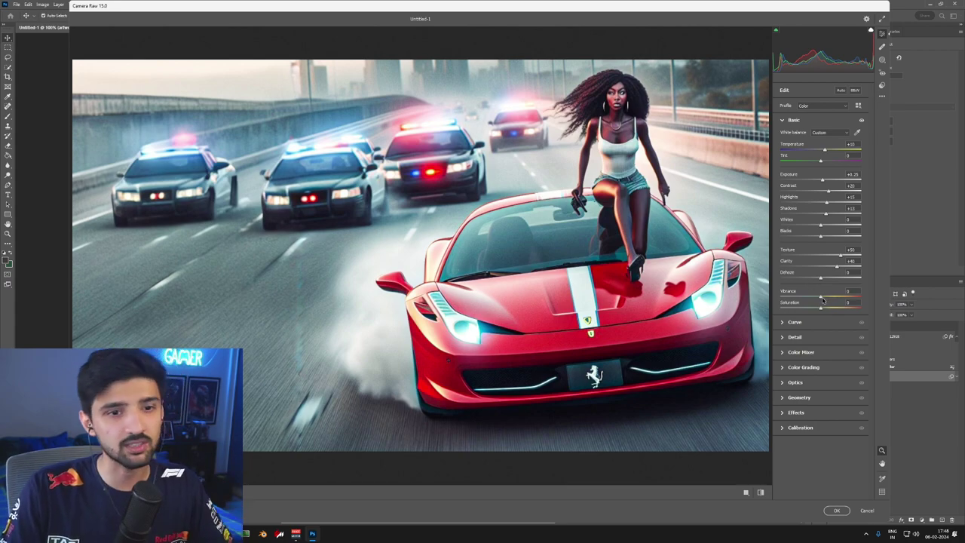
Step: Add sharpening and slight lens distortion to the artwork, then apply the filter
click(800, 336)
drag(781, 169, 800, 187)
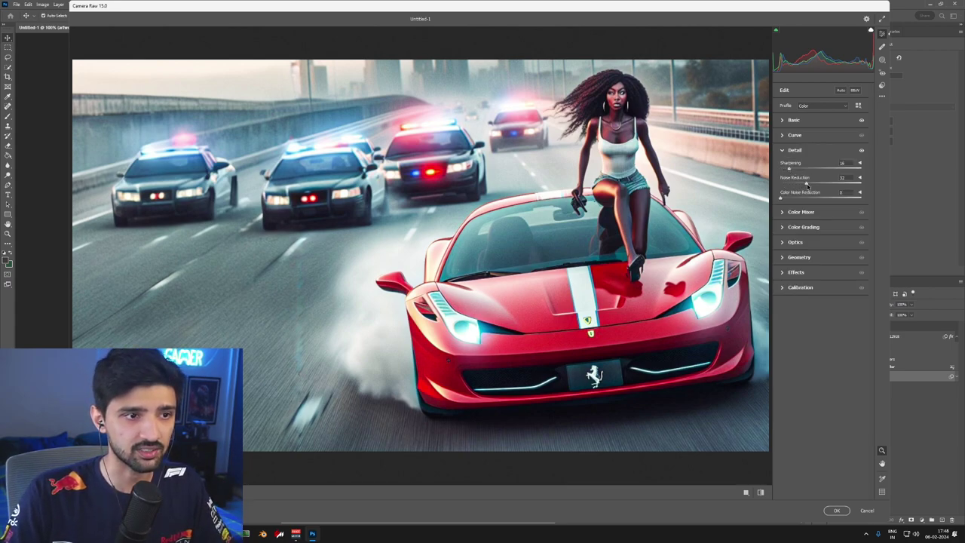
click(785, 243)
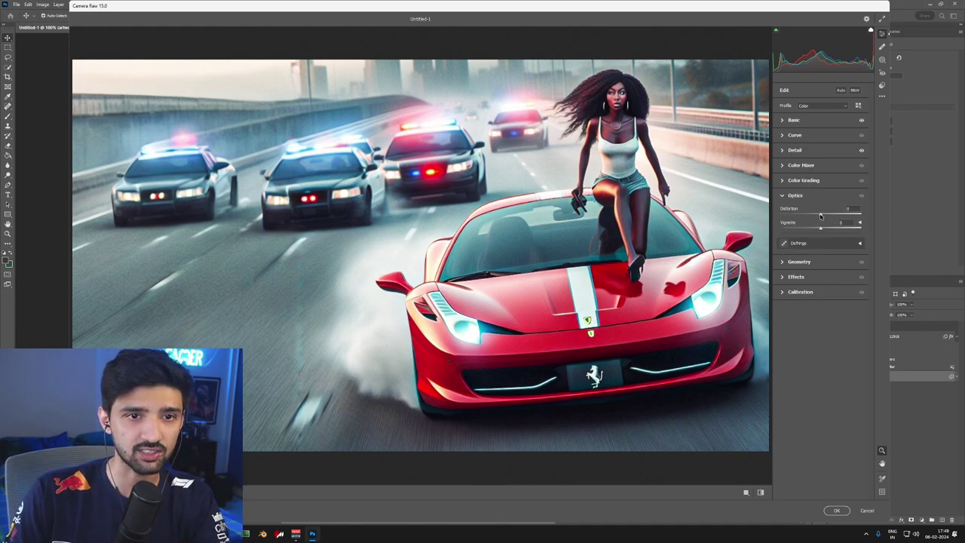
drag(820, 217, 819, 215)
click(834, 511)
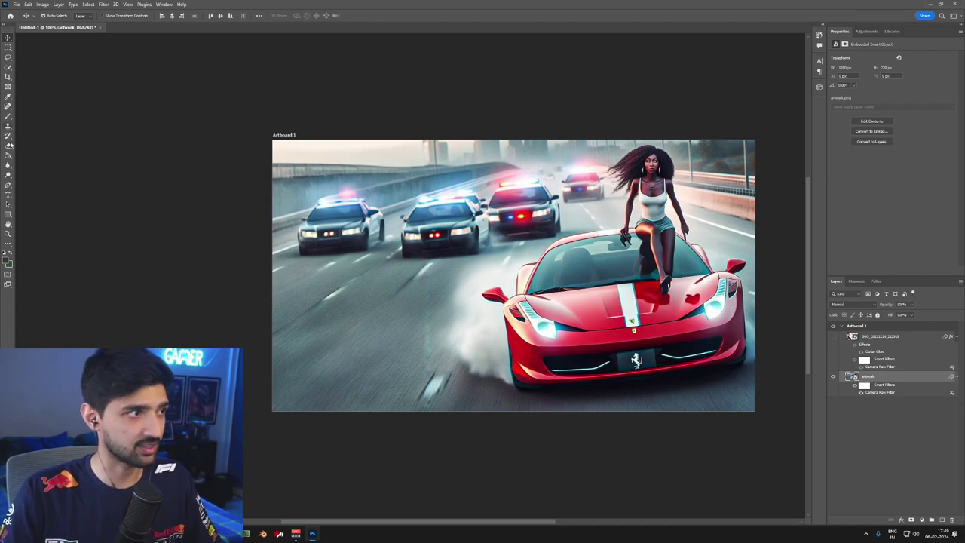
Step: Add a 'HIGH SPEED CHASE' headline near the top and set it in Luckiest Guy
click(7, 194)
click(537, 175)
key(ctrl+v)
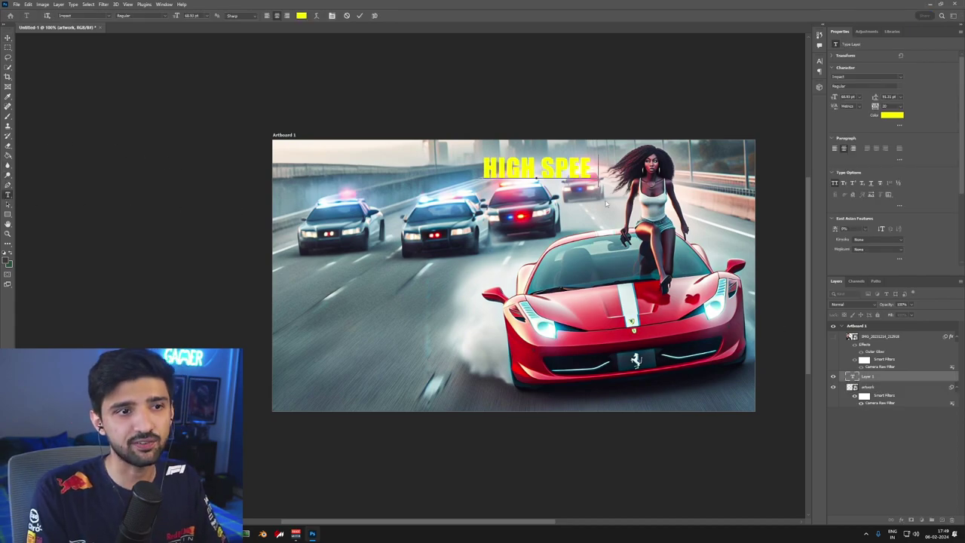
text(CHASE)
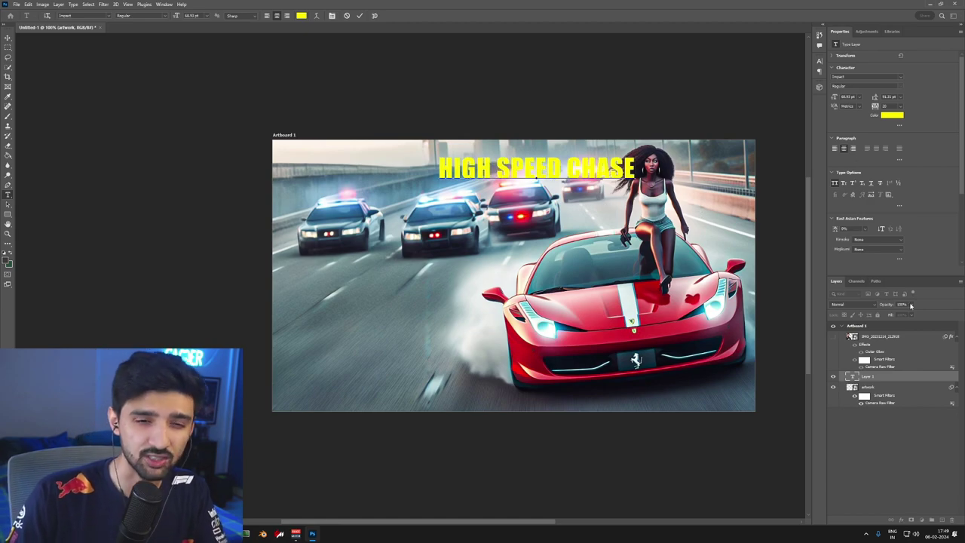
key(ctrl+a)
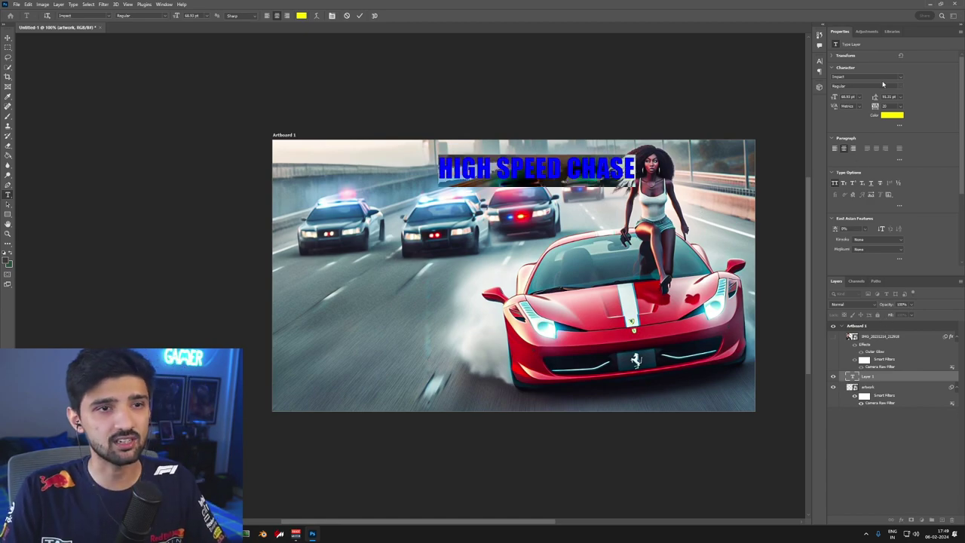
click(899, 78)
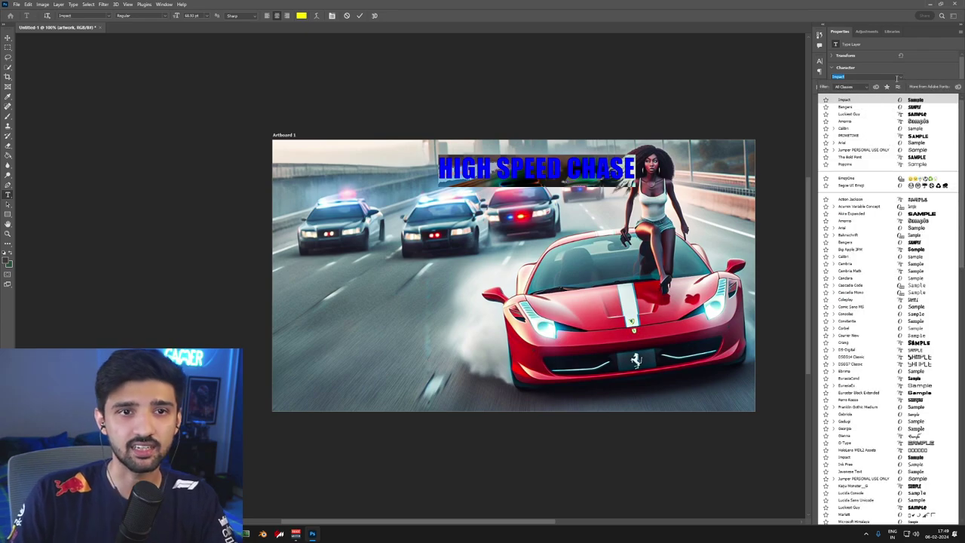
click(849, 114)
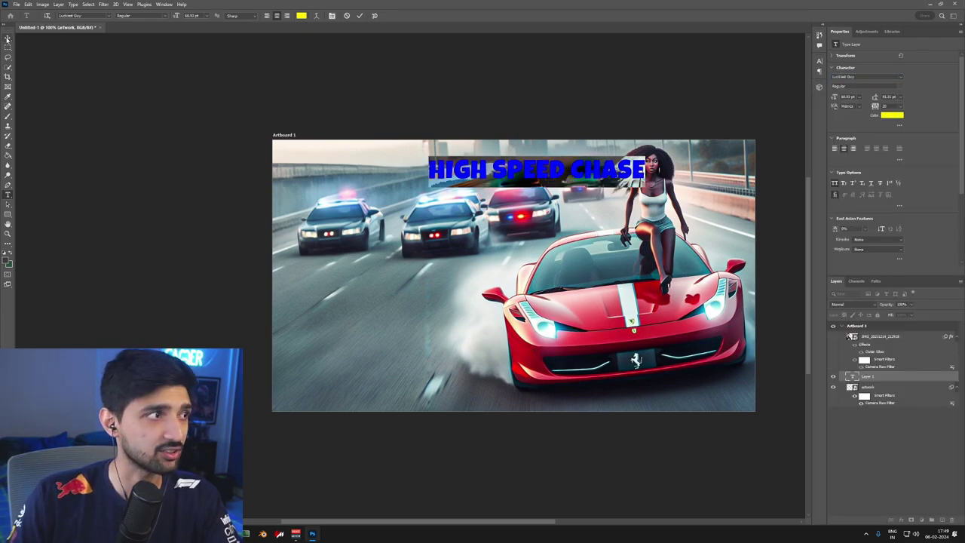
Step: Move the headline right and down and enlarge its font size
key(ctrl+Return)
drag(565, 202, 590, 211)
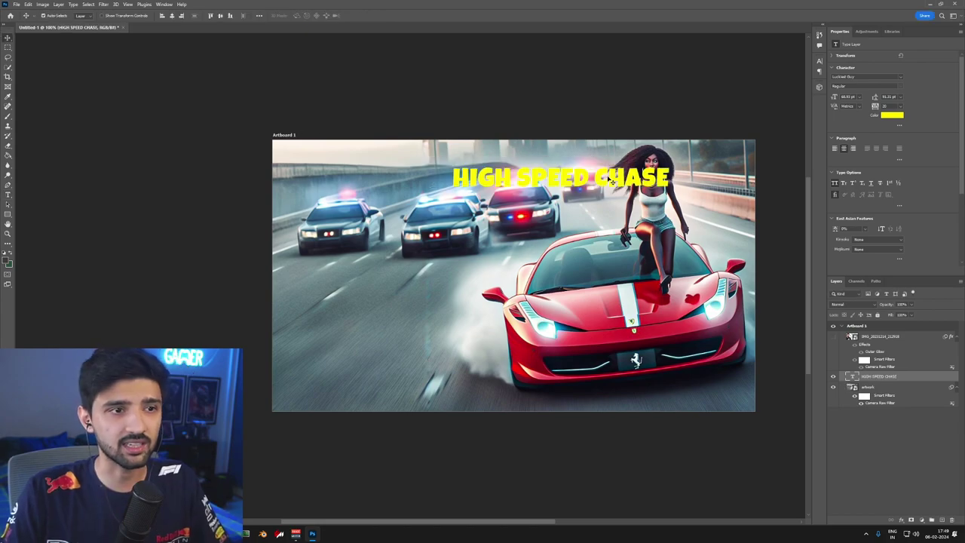
key(ctrl+t)
key(Return)
key(Return)
drag(835, 98, 863, 98)
Step: Give the title a default drop shadow at 100% opacity
right_click(867, 377)
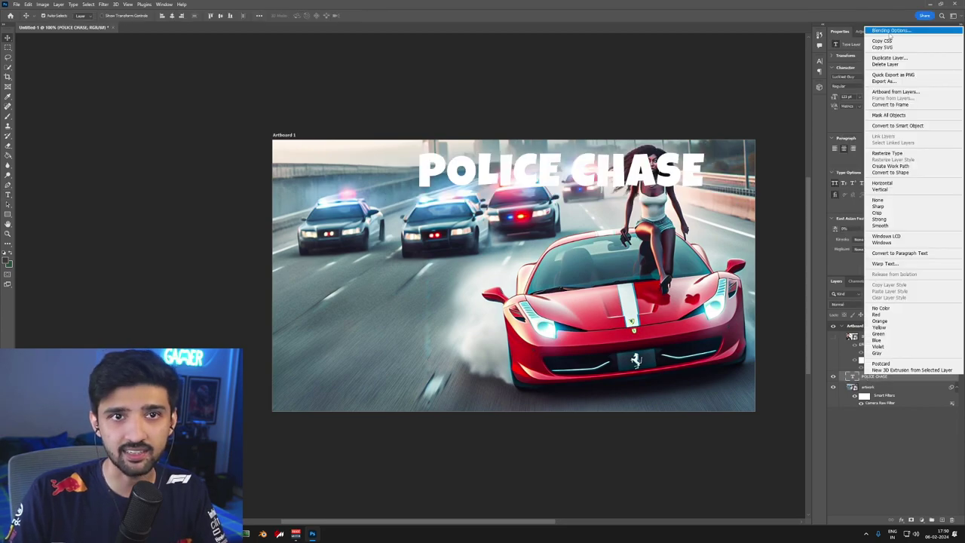
key(Escape)
double_click(916, 376)
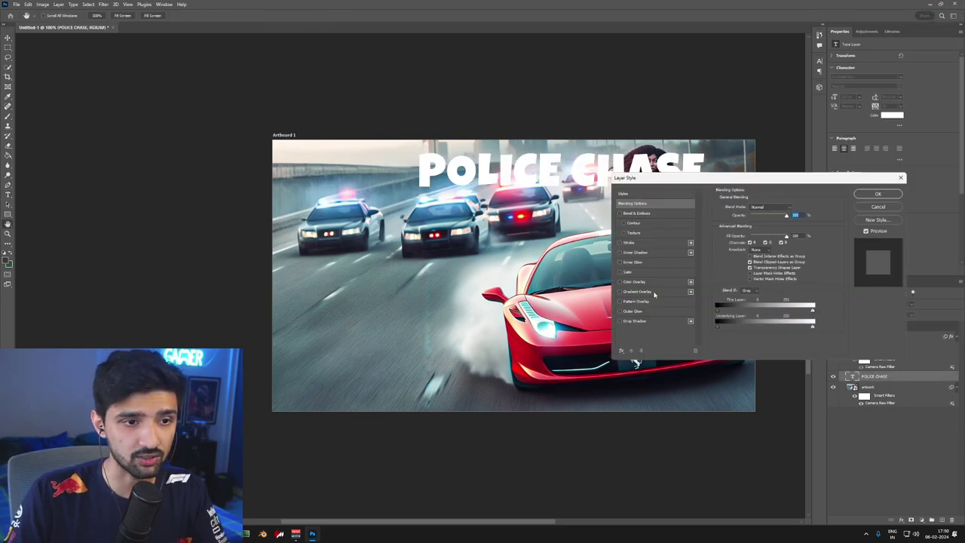
click(634, 321)
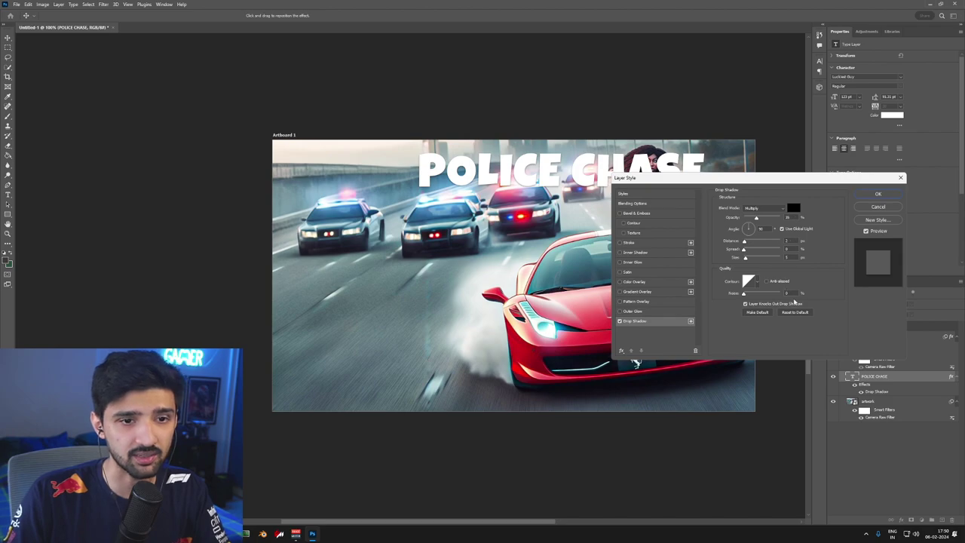
click(793, 312)
drag(760, 220, 857, 225)
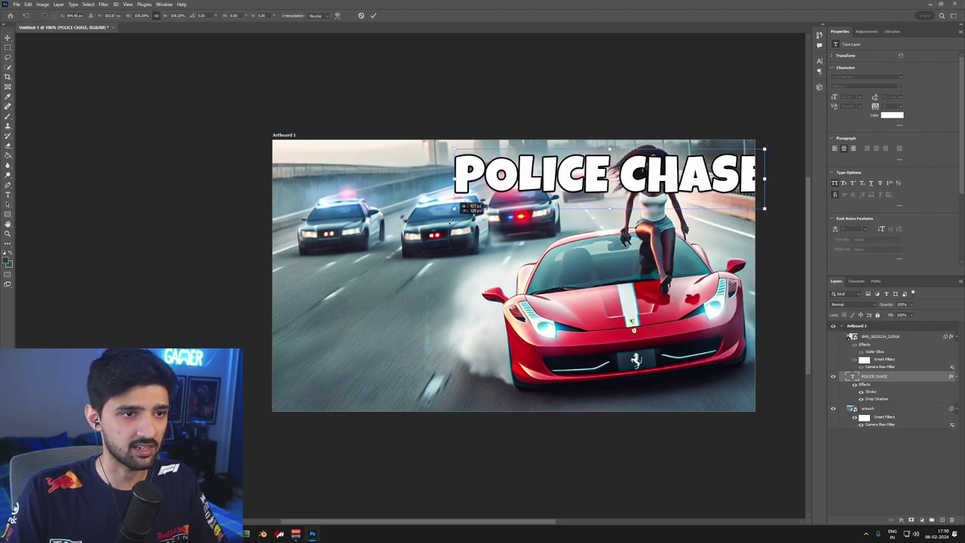
Step: Reposition the POLICE CHASE title and stack the artwork layer above it
drag(694, 169, 664, 331)
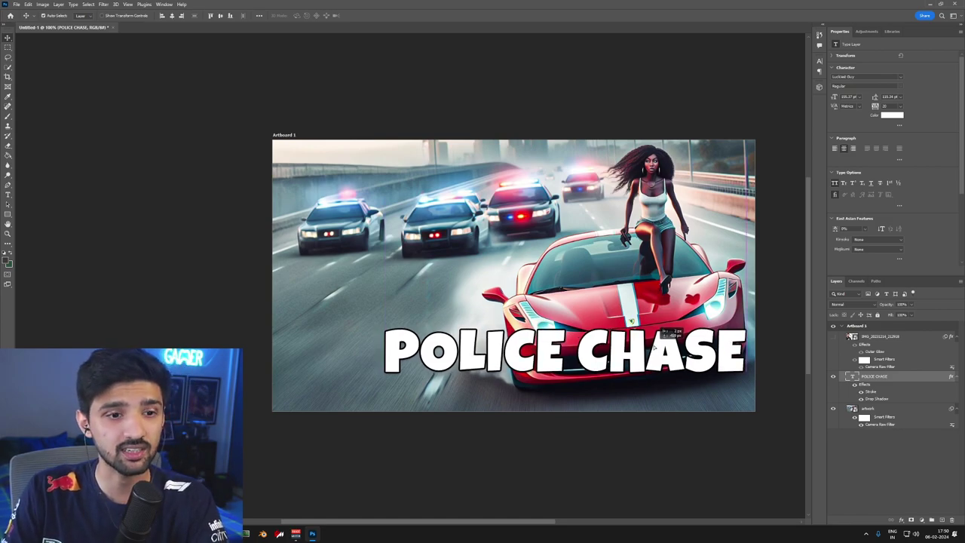
drag(664, 330, 669, 157)
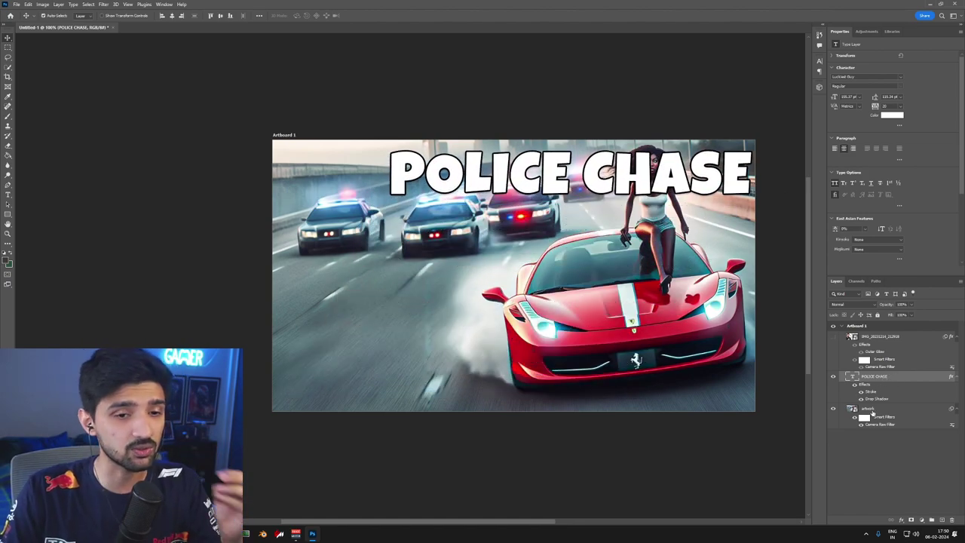
drag(869, 409, 867, 375)
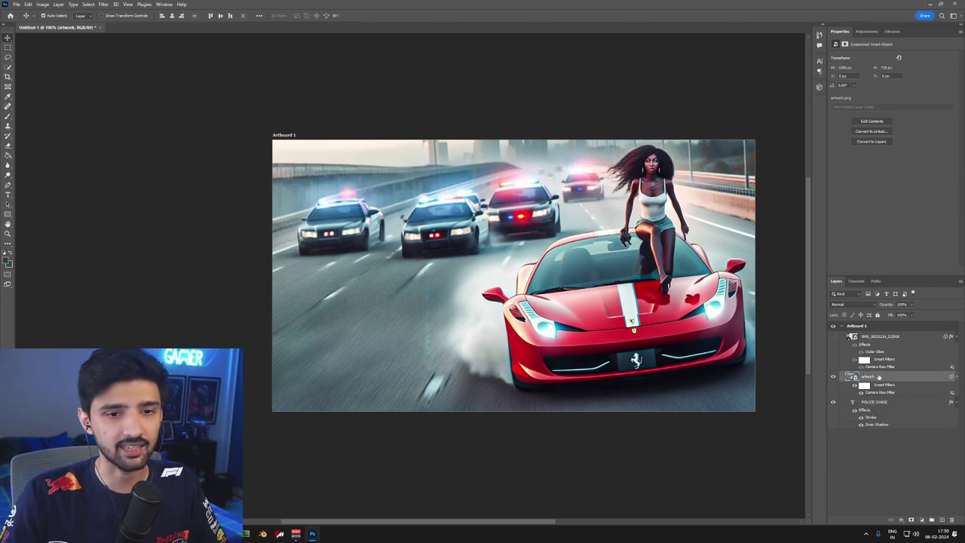
Step: Open the embedded artwork and select the car and woman with Object and Quick Selection
double_click(852, 376)
key(w)
mouse_move(407, 147)
mouse_down()
mouse_move(649, 361)
mouse_move(650, 392)
mouse_up()
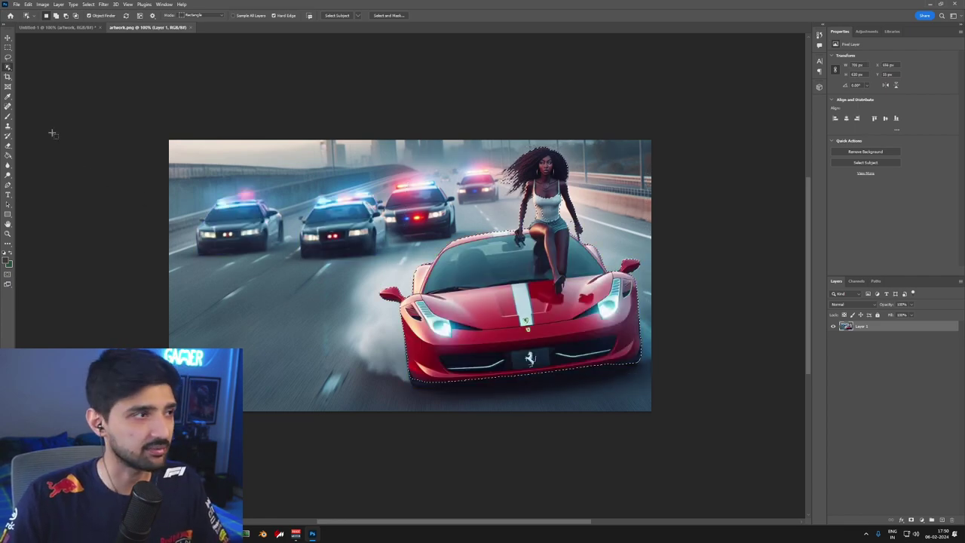
right_click(8, 67)
click(42, 74)
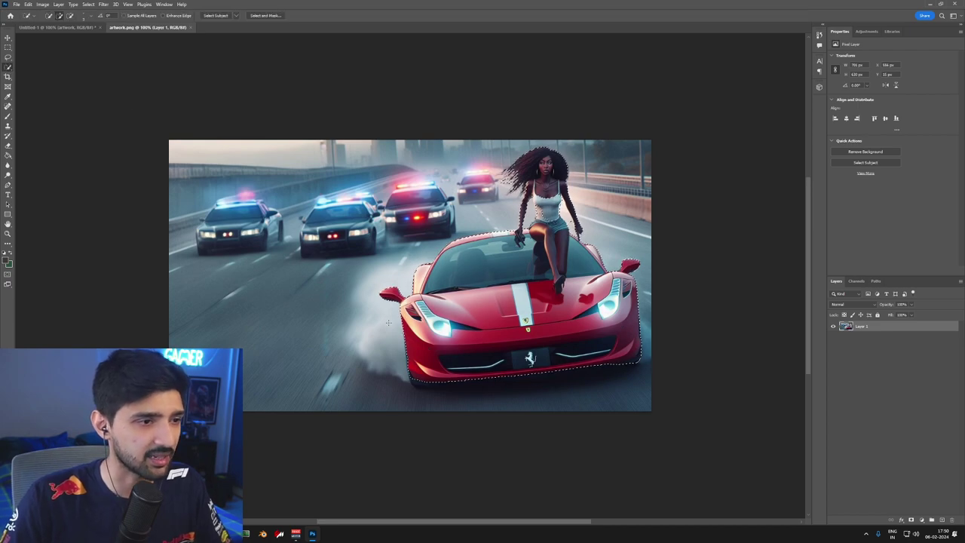
scroll(591, 235, up, 5)
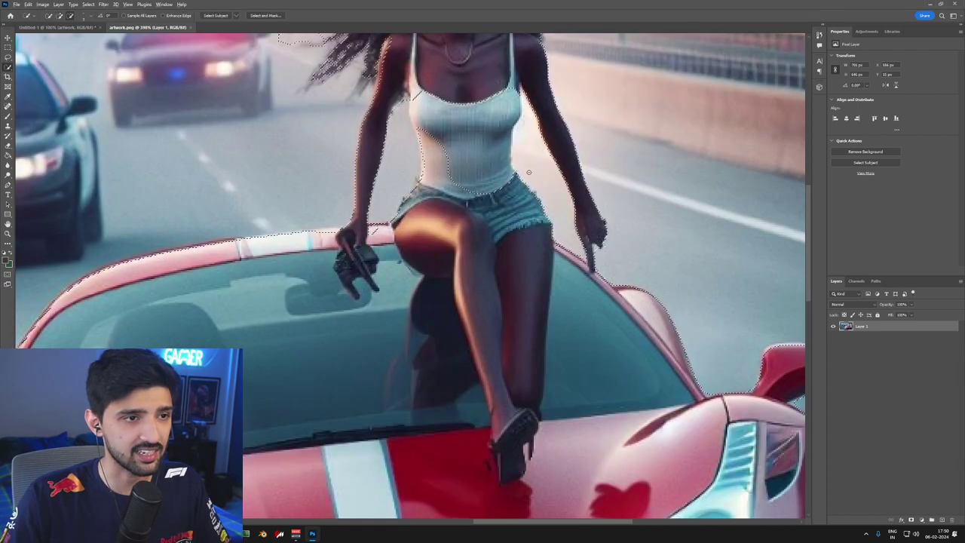
scroll(420, 146, down, 2)
scroll(635, 294, up, 3)
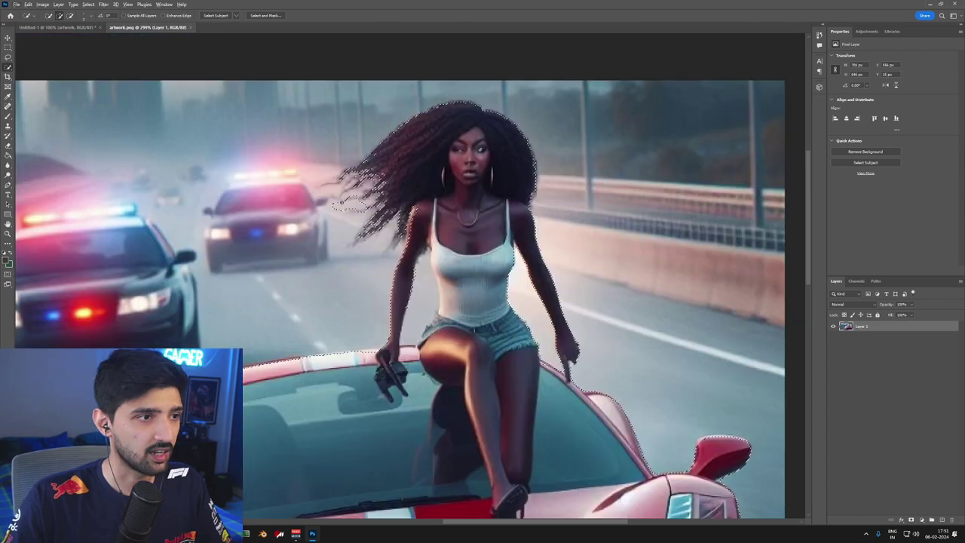
scroll(635, 294, down, 5)
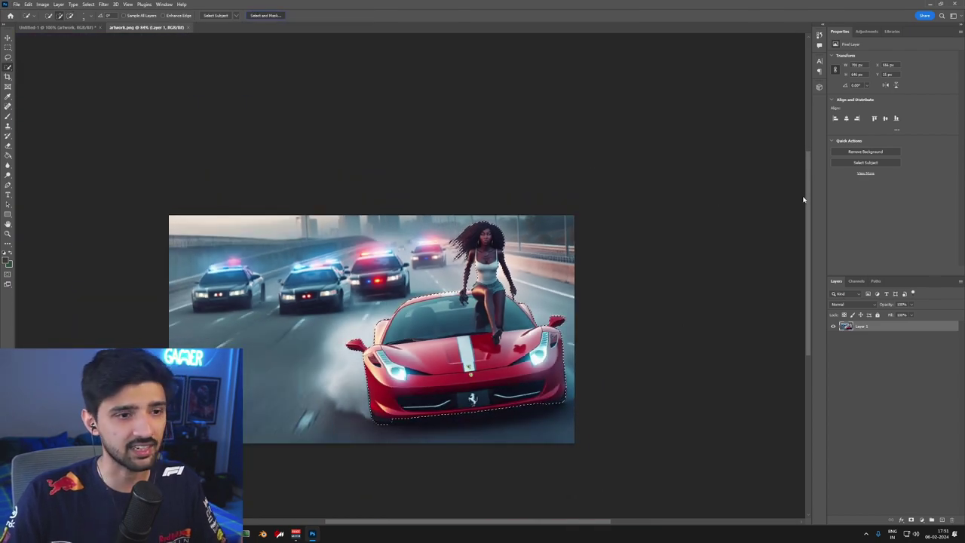
Step: Smooth the selection edges in Select and Mask, then return to Untitled-1
key(ctrl+alt+r)
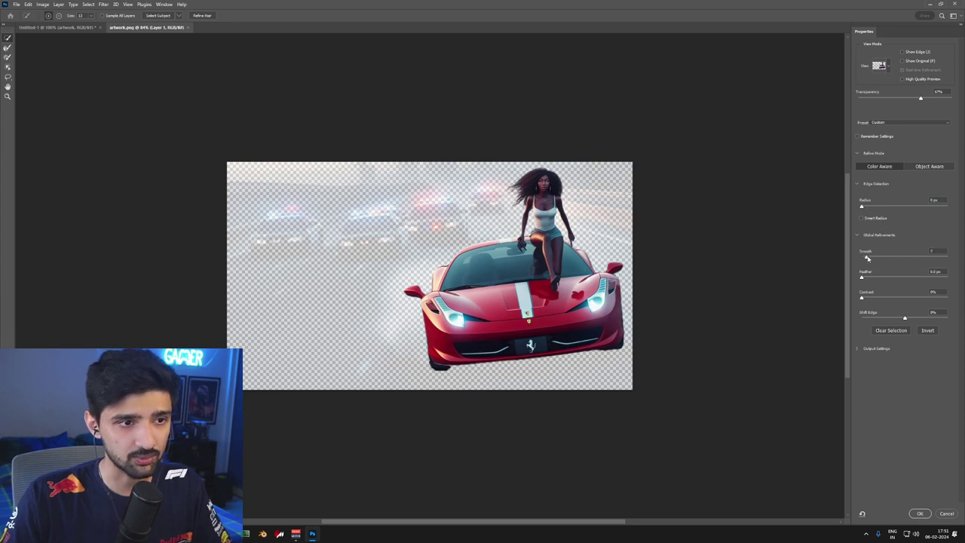
drag(875, 258, 881, 259)
key(Return)
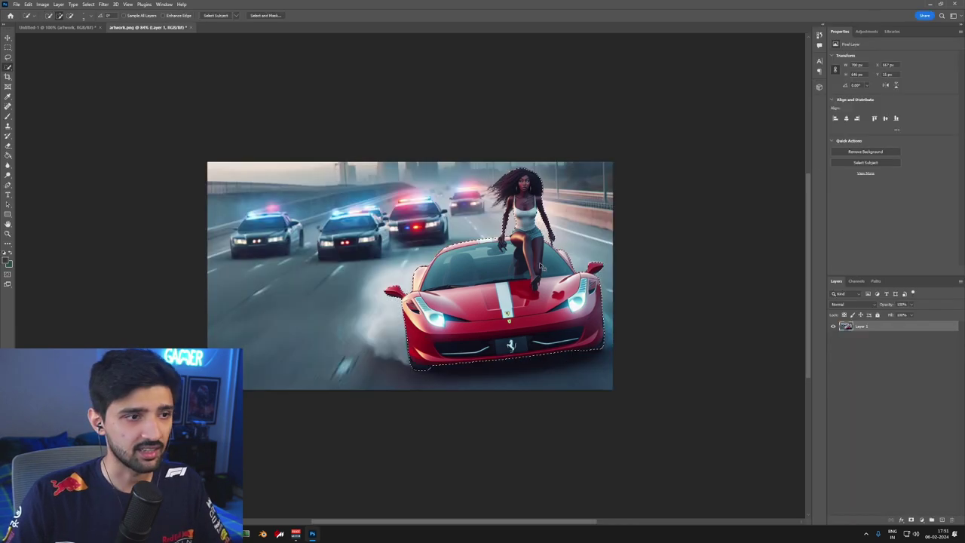
key(ctrl+Tab)
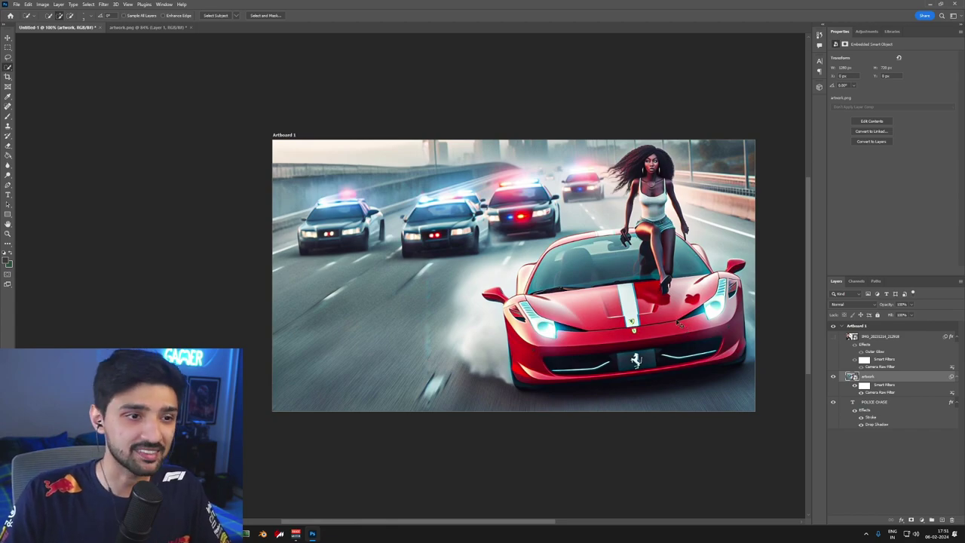
Step: Paste the car-and-woman cutout as Layer 1 and align it exactly over the original car
key(ctrl+v)
key(ctrl+t)
drag(542, 286, 655, 300)
drag(592, 314, 595, 311)
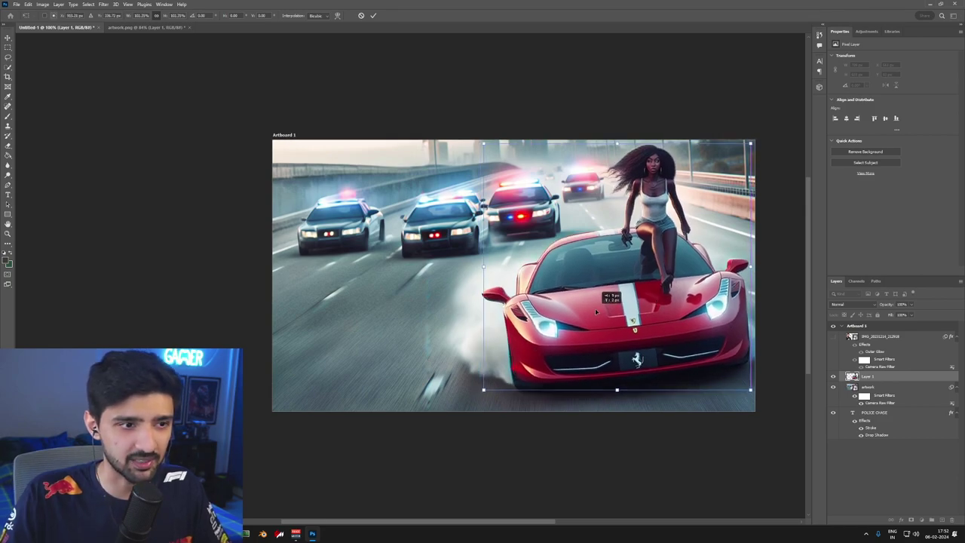
key(shift+Left)
key(shift+Up)
key(shift+Right)
key(shift+Down)
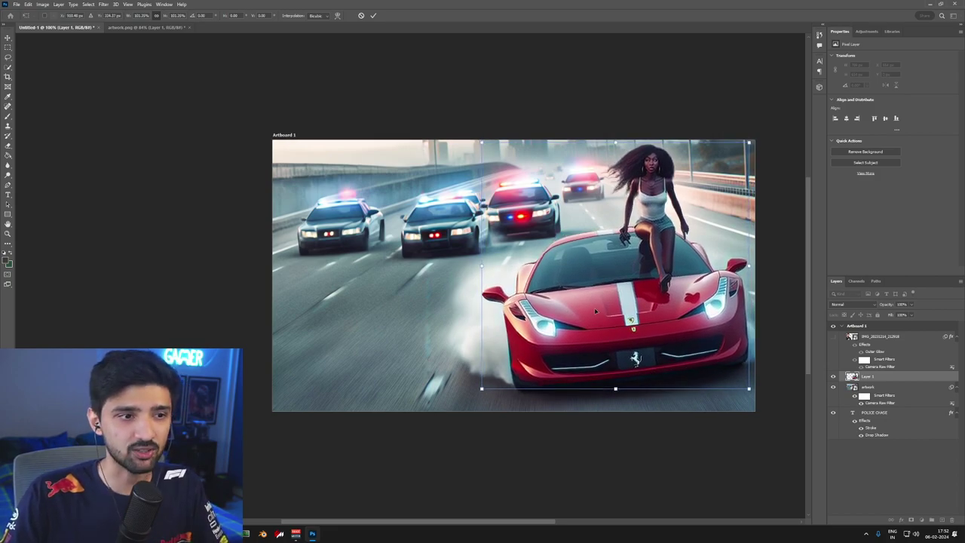
key(Return)
key(w)
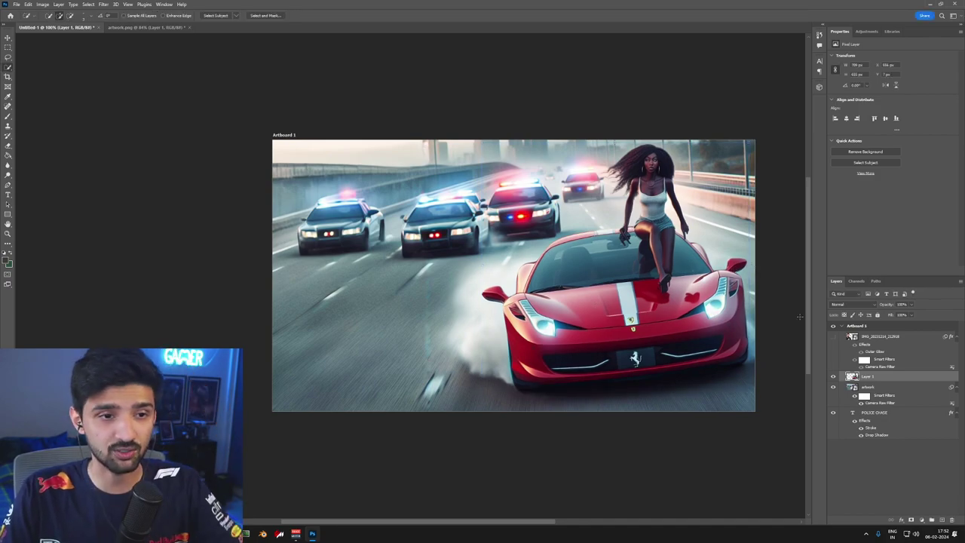
right_click(865, 389)
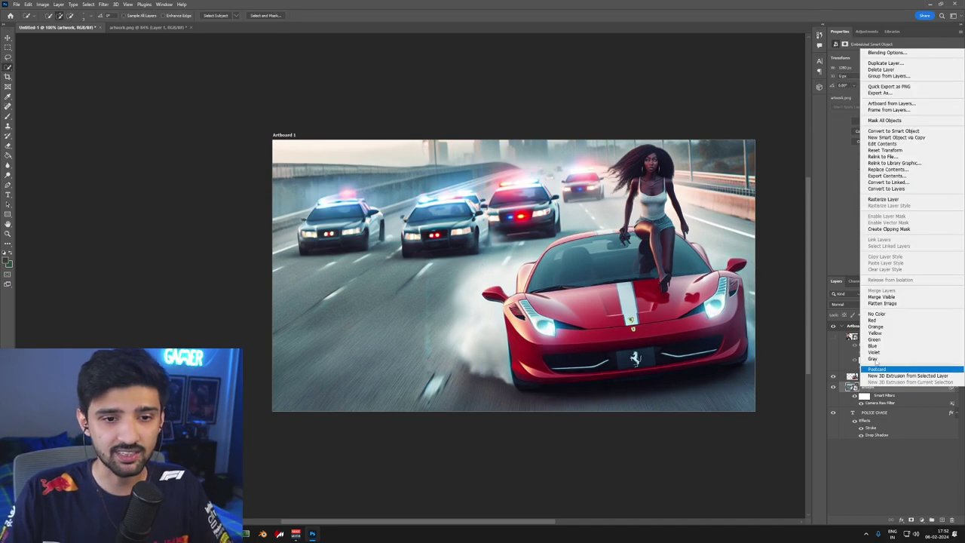
click(653, 188)
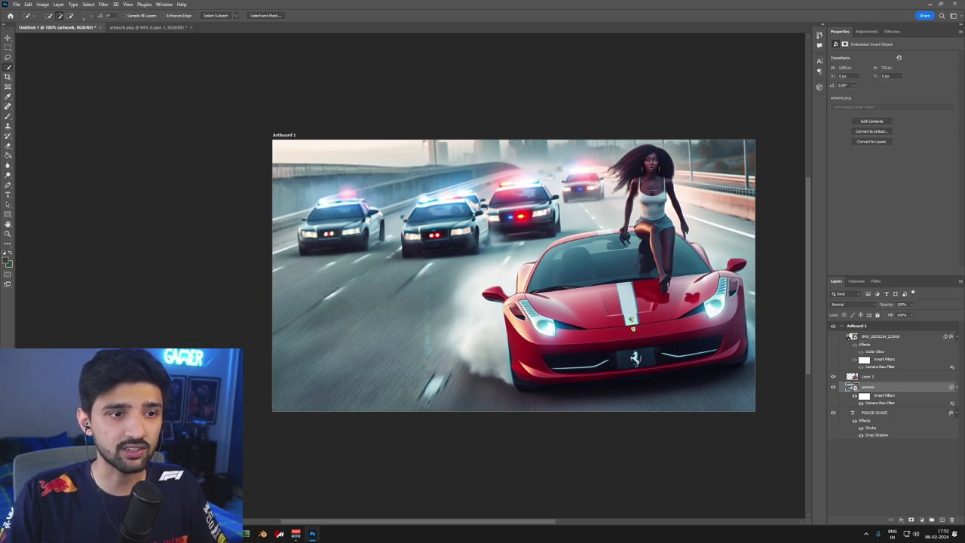
Step: Move the title layer between the artwork and cutout, and enlarge it across the top
click(7, 38)
drag(873, 412, 885, 388)
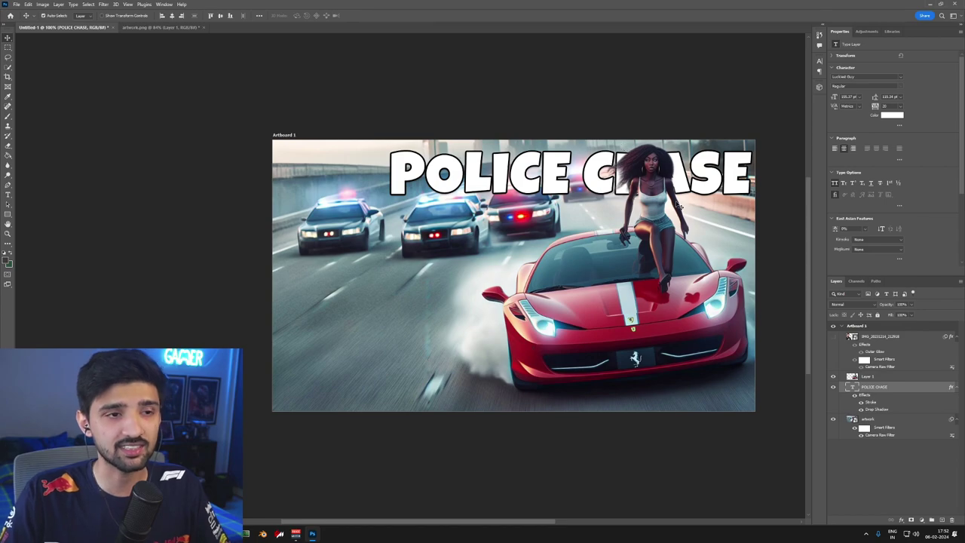
mouse_move(520, 174)
mouse_down()
mouse_move(504, 172)
mouse_move(517, 172)
mouse_up()
key(ctrl+t)
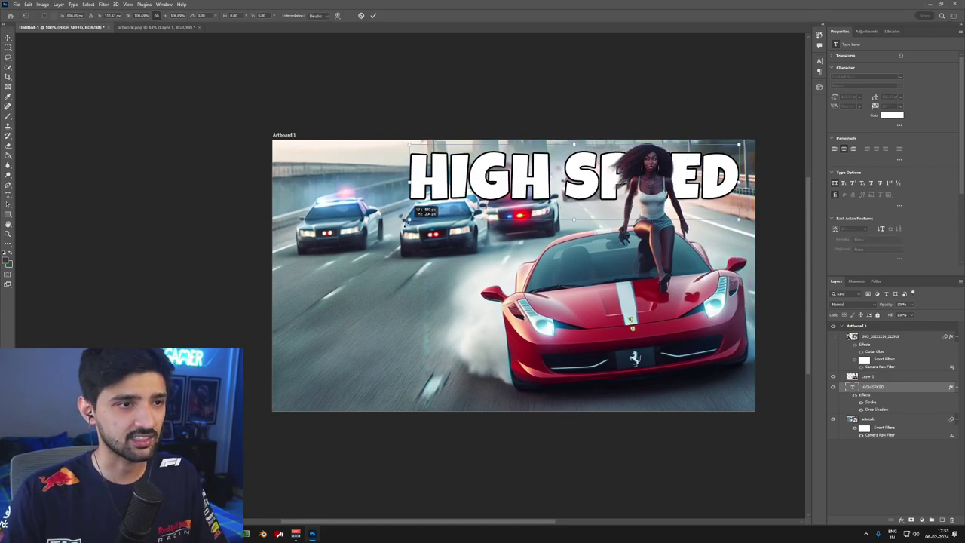
drag(562, 155, 548, 163)
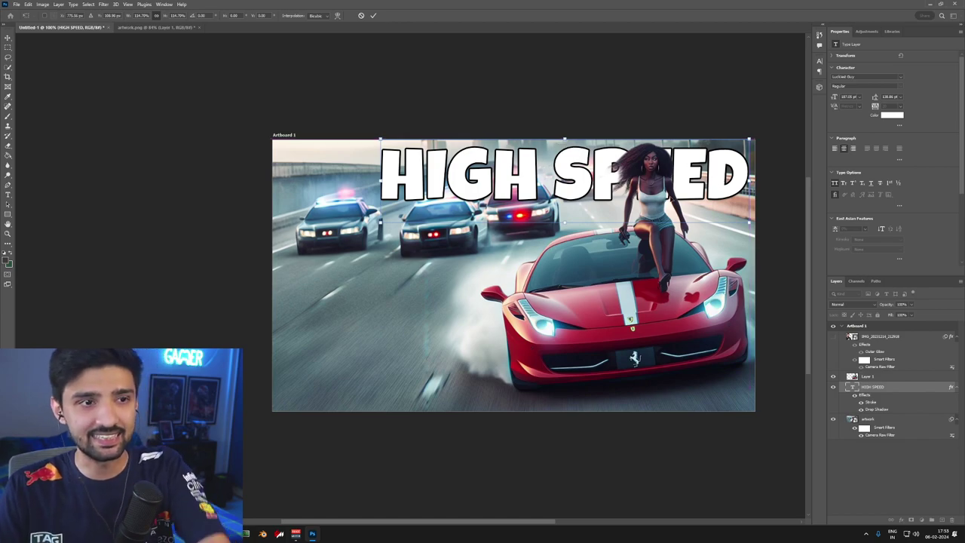
key(Return)
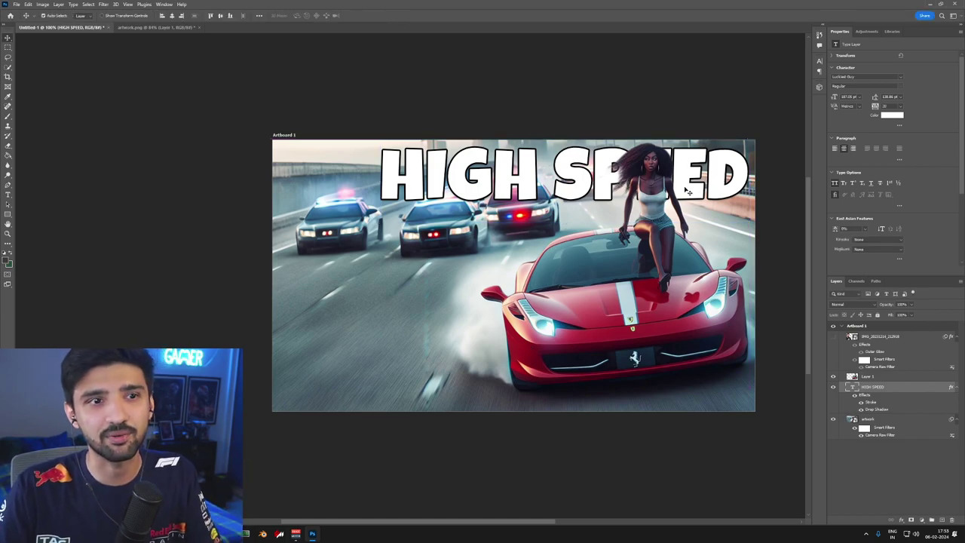
Step: Retype the title as 'FAST CARS' and center it across the top
double_click(532, 163)
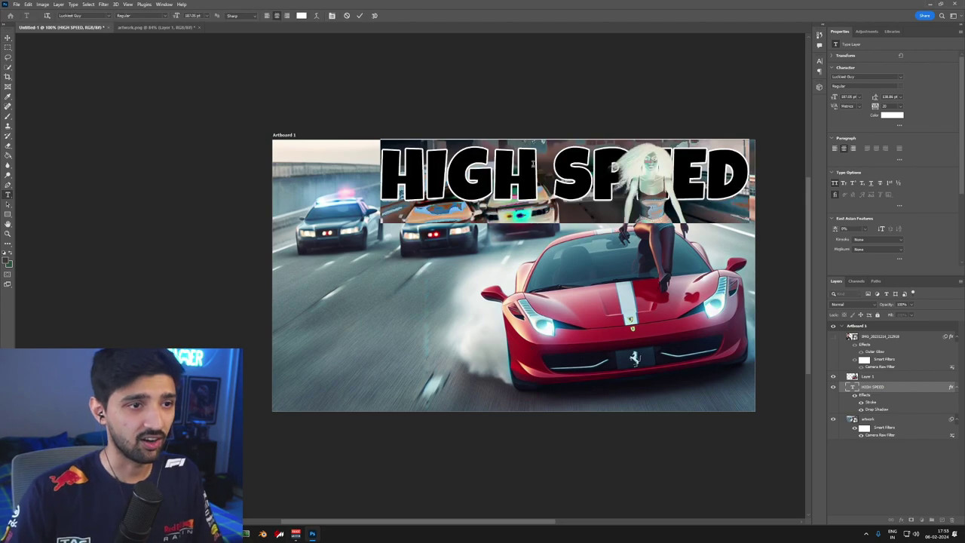
text(FAST CARS)
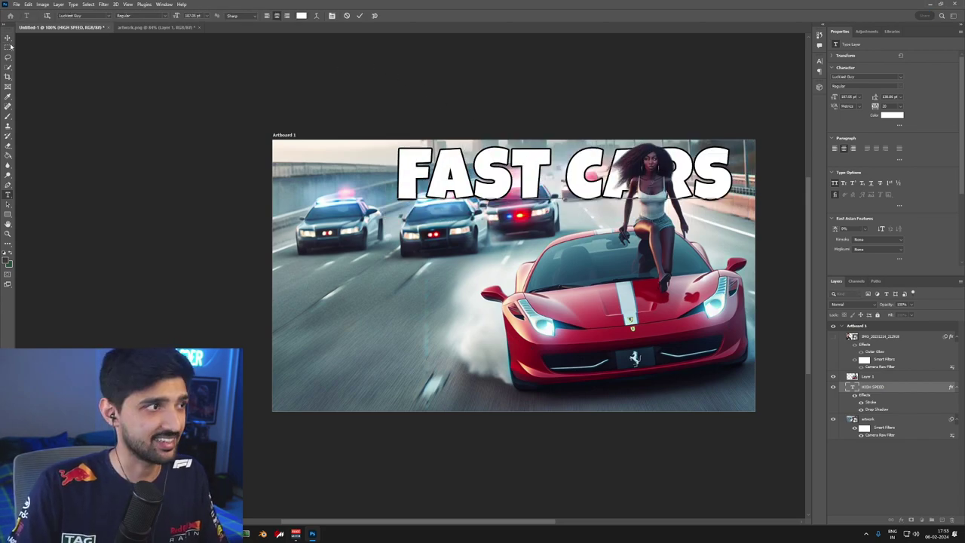
click(484, 127)
drag(576, 172, 595, 172)
Step: Unhide the red-glow presenter cutout and scale it up to reach the FAST CARS title's left edge
click(834, 337)
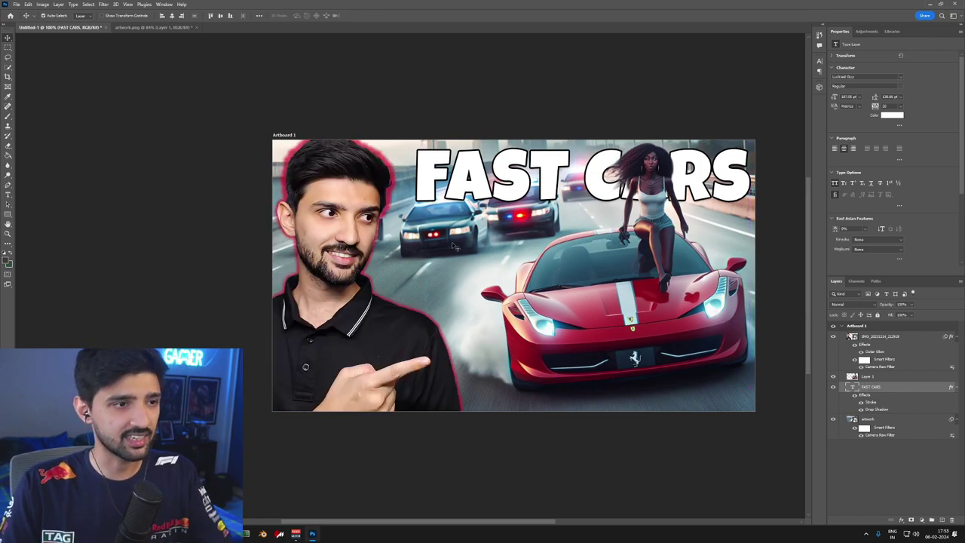
key(ctrl+t)
key(Return)
click(398, 160)
key(ctrl+t)
click(489, 198)
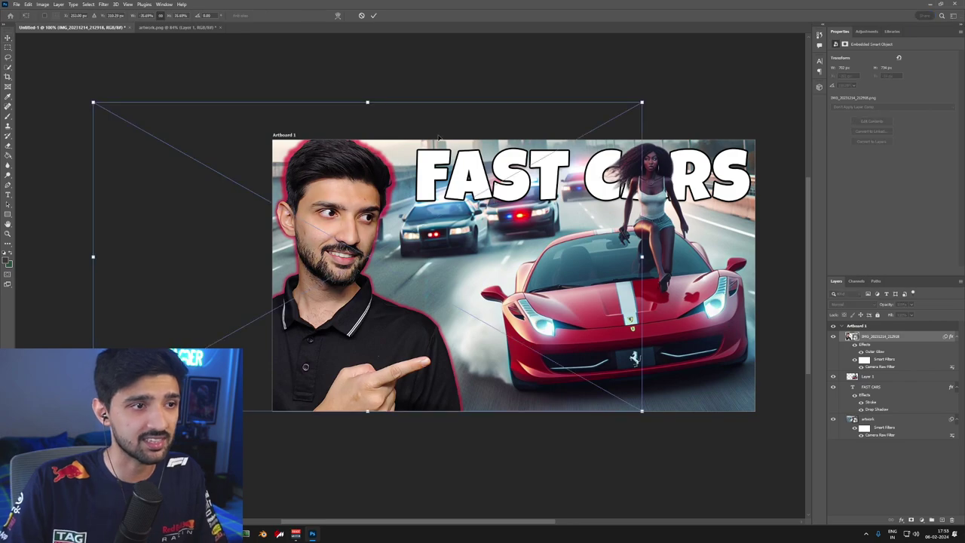
drag(645, 104, 576, 257)
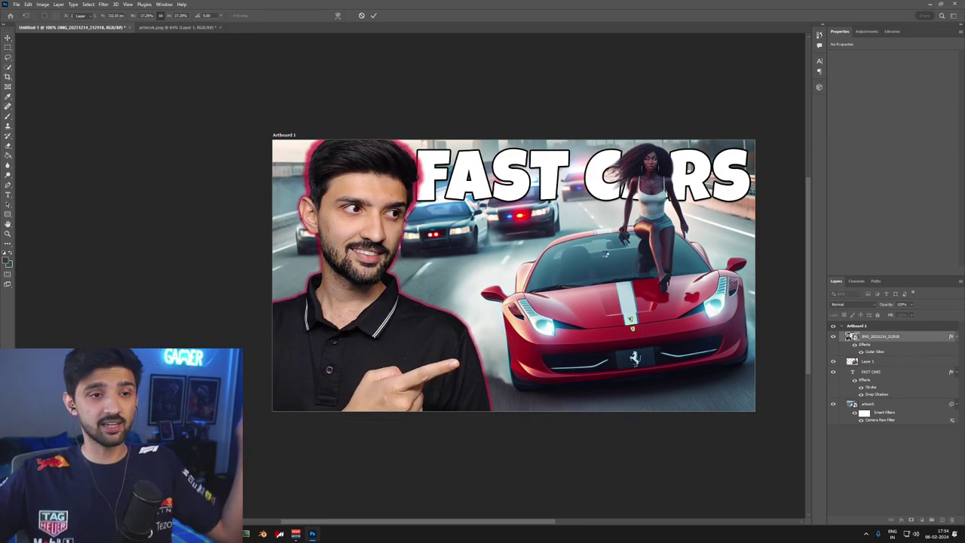
key(Return)
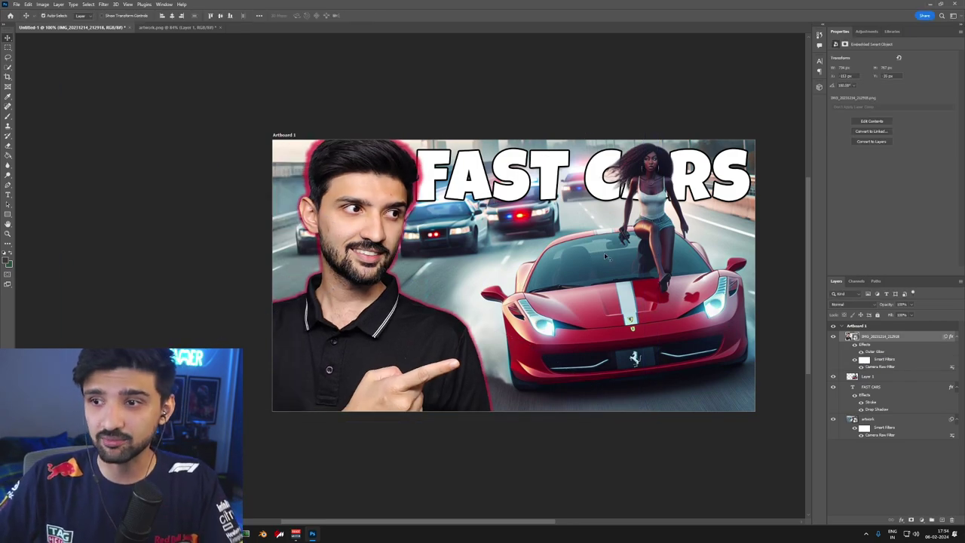